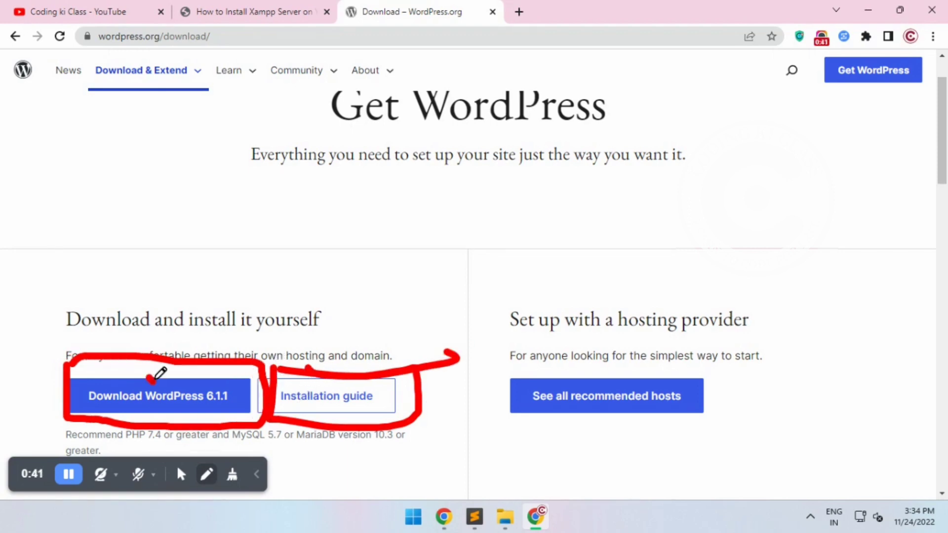
Download WordPress 6.1.1, dismiss the thank-you message, and replace the download page with a new tab
{"action": "left_click_drag", "start_coordinate": [151, 376], "coordinate": [267, 338]}
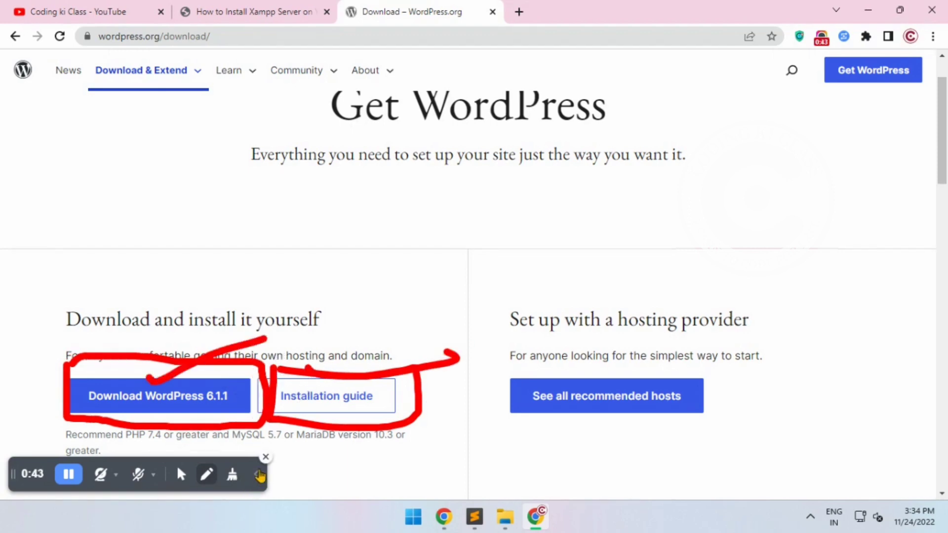
{"action": "left_click", "coordinate": [266, 457]}
{"action": "left_click", "coordinate": [178, 395]}
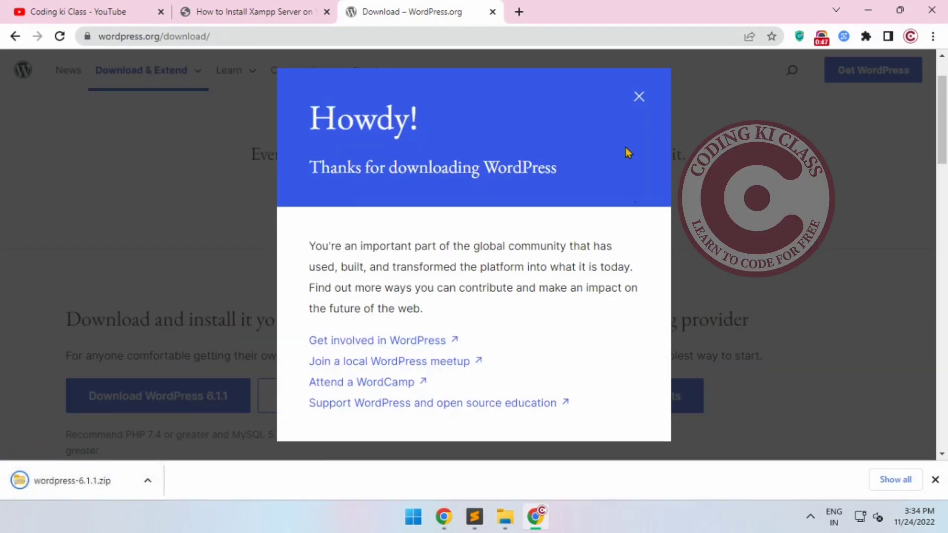
{"action": "left_click", "coordinate": [637, 97]}
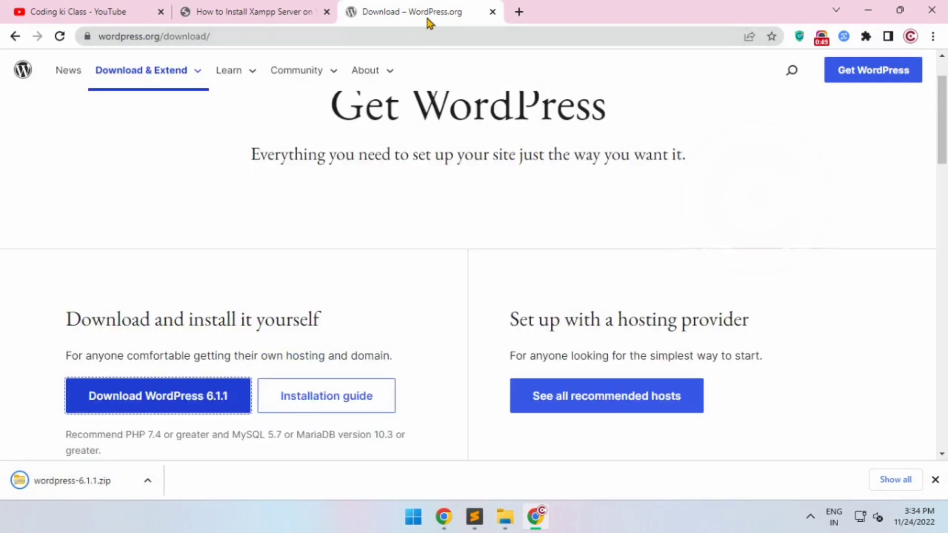
{"action": "left_click", "coordinate": [493, 11]}
{"action": "key", "text": "ctrl+t"}
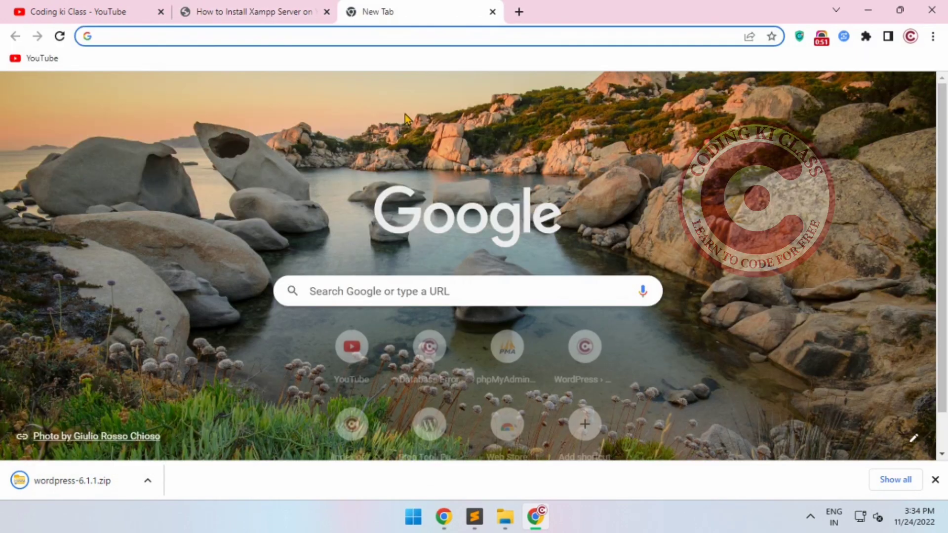
Switch to File Explorer and cut the wordpress-6.1.1 archive from the Downloads folder
{"action": "left_click", "coordinate": [506, 517]}
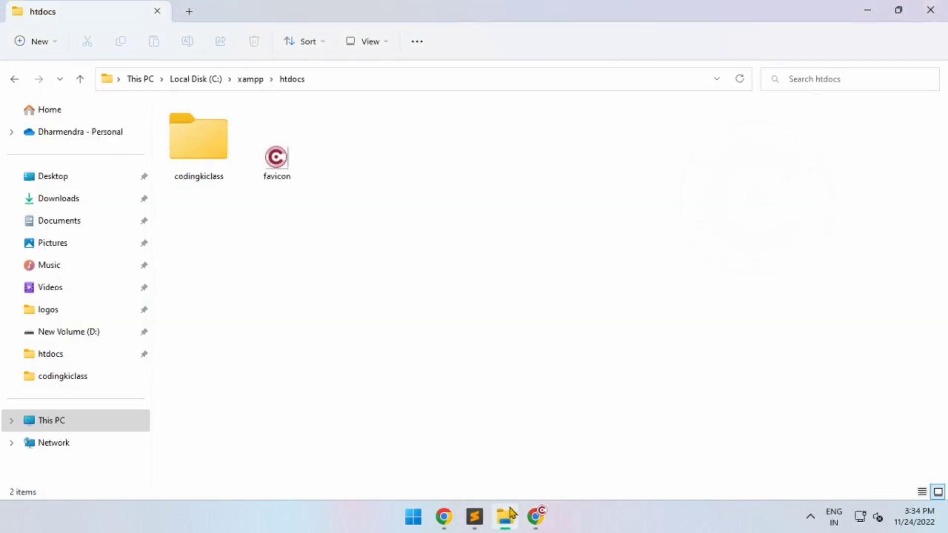
{"action": "left_click", "coordinate": [41, 207]}
{"action": "left_click", "coordinate": [227, 169]}
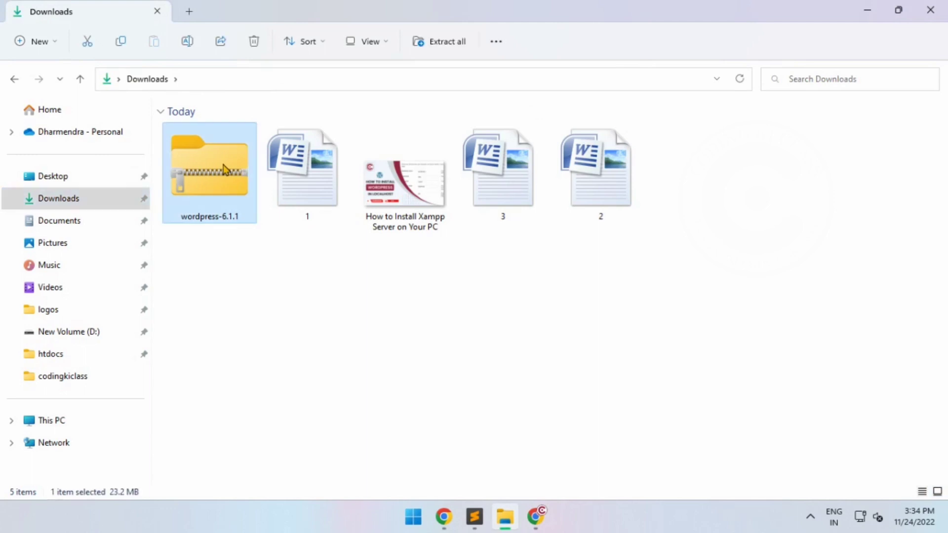
{"action": "right_click", "coordinate": [227, 143]}
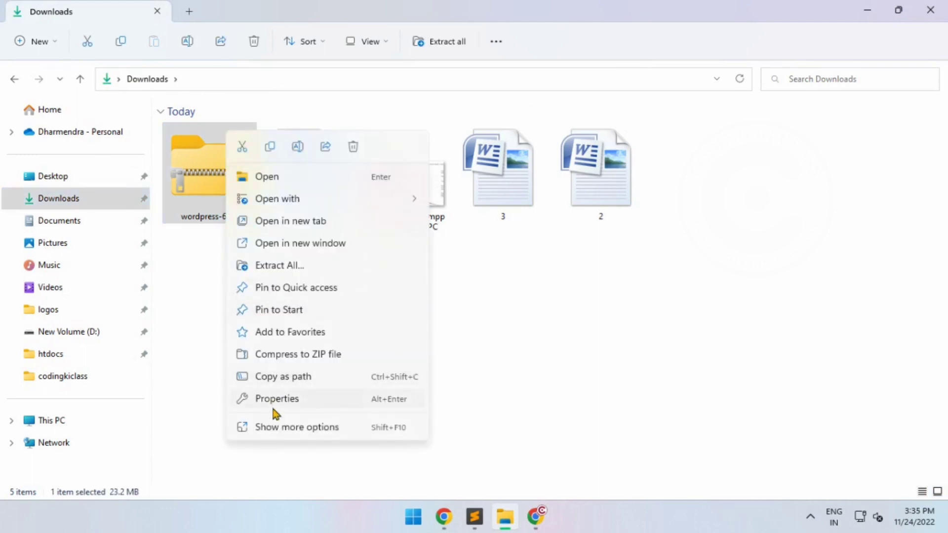
{"action": "left_click", "coordinate": [273, 427]}
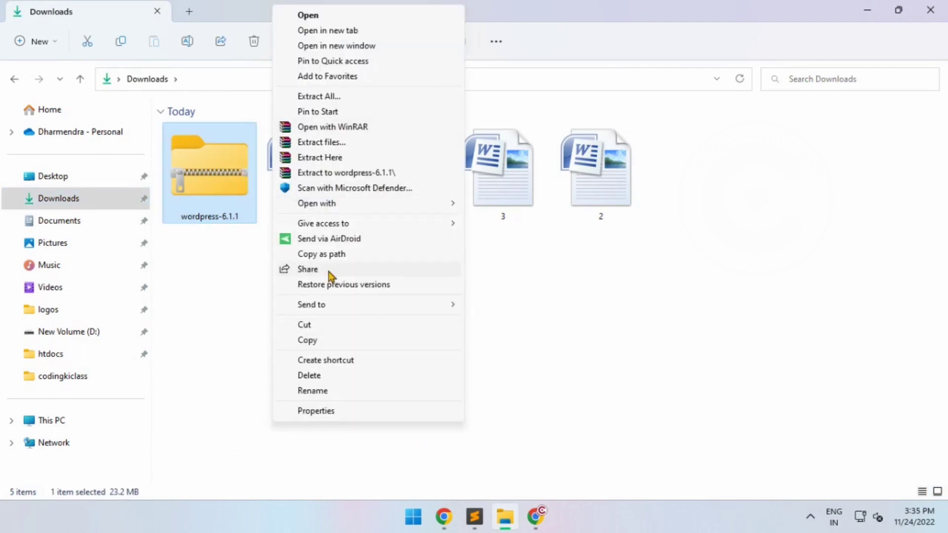
{"action": "left_click", "coordinate": [310, 326]}
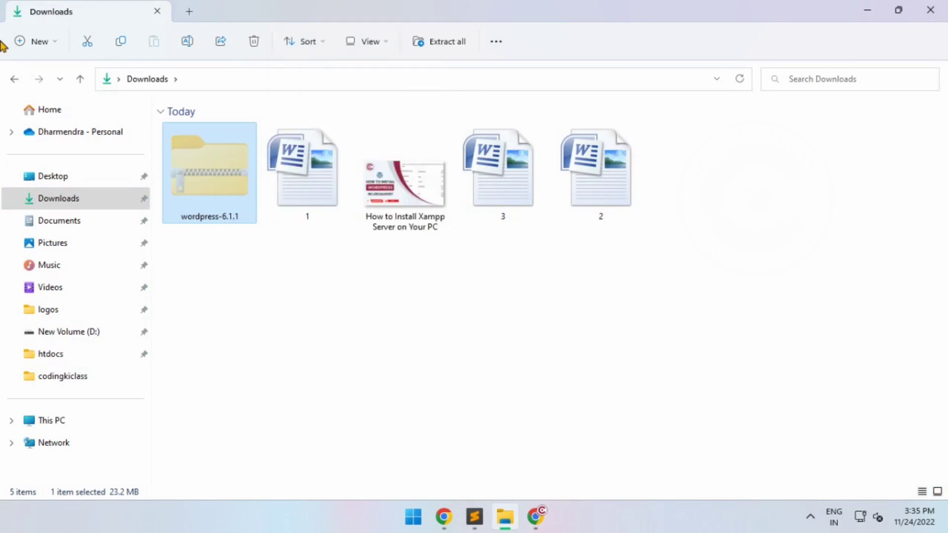
Paste the cut archive into the C:\xampp\htdocs folder
{"action": "left_click", "coordinate": [17, 77]}
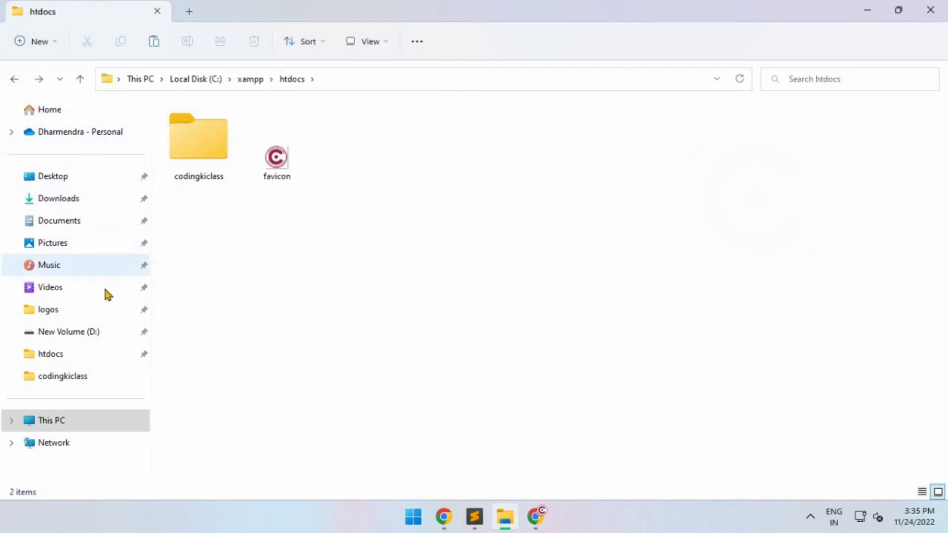
{"action": "left_click", "coordinate": [65, 428]}
{"action": "double_click", "coordinate": [247, 157]}
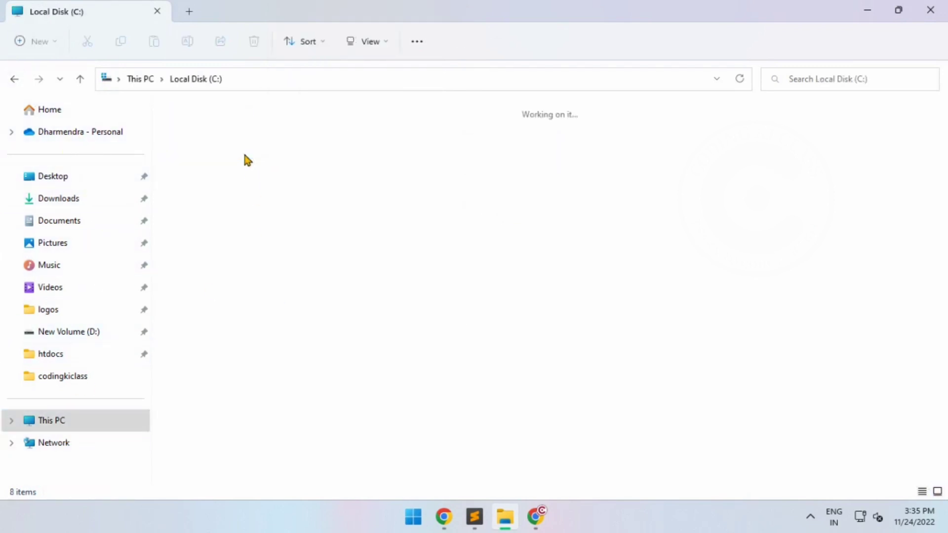
{"action": "double_click", "coordinate": [662, 155]}
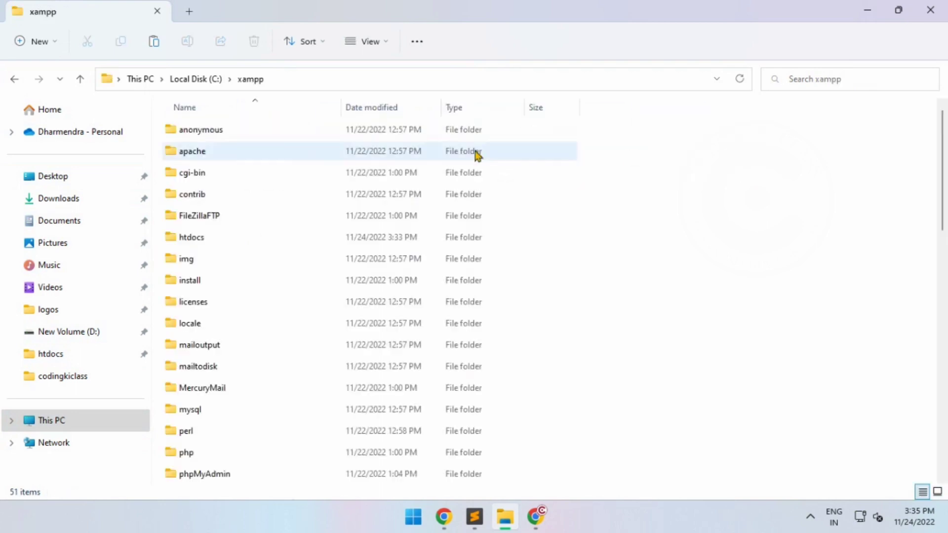
{"action": "double_click", "coordinate": [191, 237]}
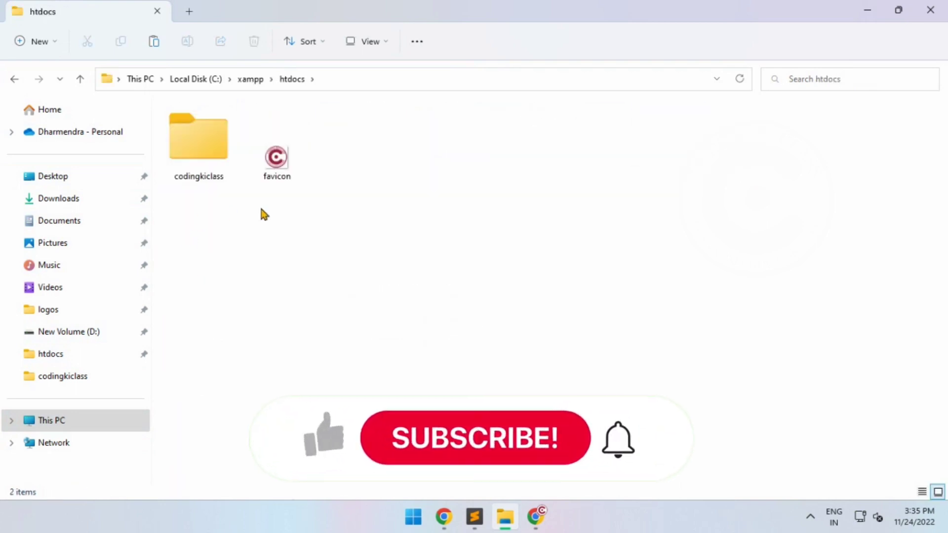
{"action": "right_click", "coordinate": [371, 189]}
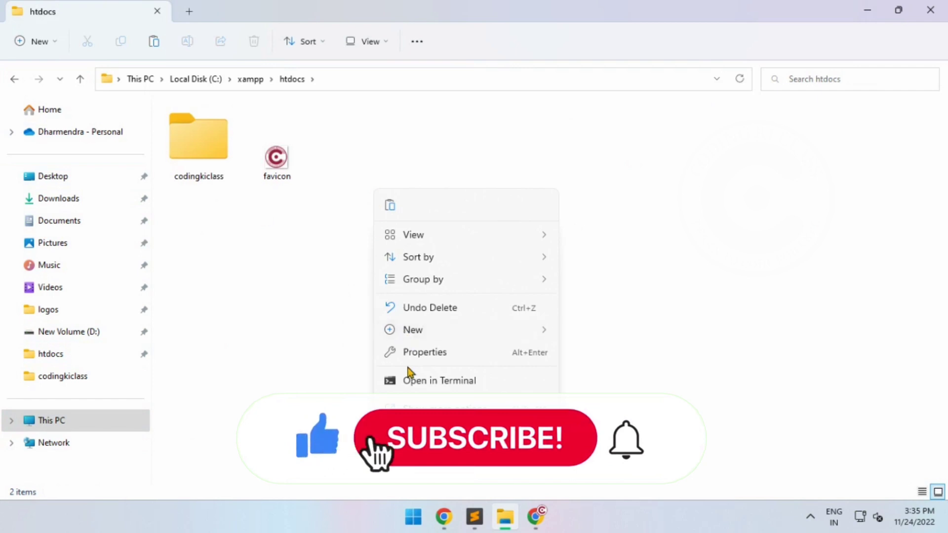
{"action": "left_click", "coordinate": [416, 409]}
{"action": "left_click", "coordinate": [459, 303]}
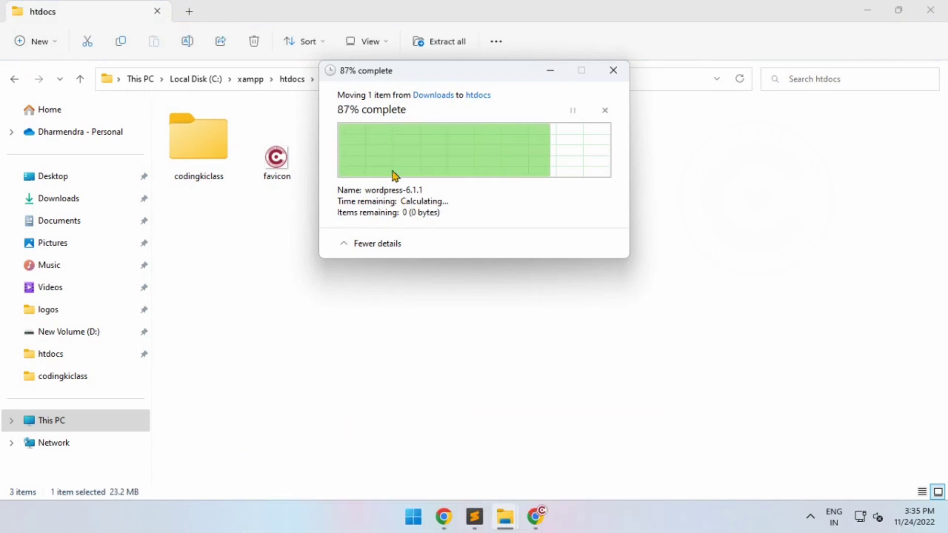
Extract the wordpress-6.1.1 archive with WinRAR directly into the htdocs folder
{"action": "right_click", "coordinate": [357, 161]}
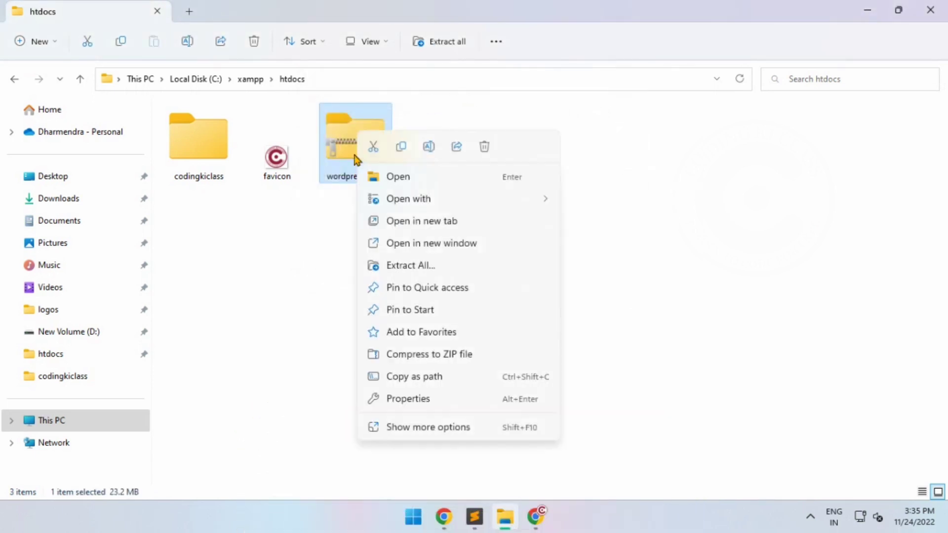
{"action": "left_click", "coordinate": [431, 427]}
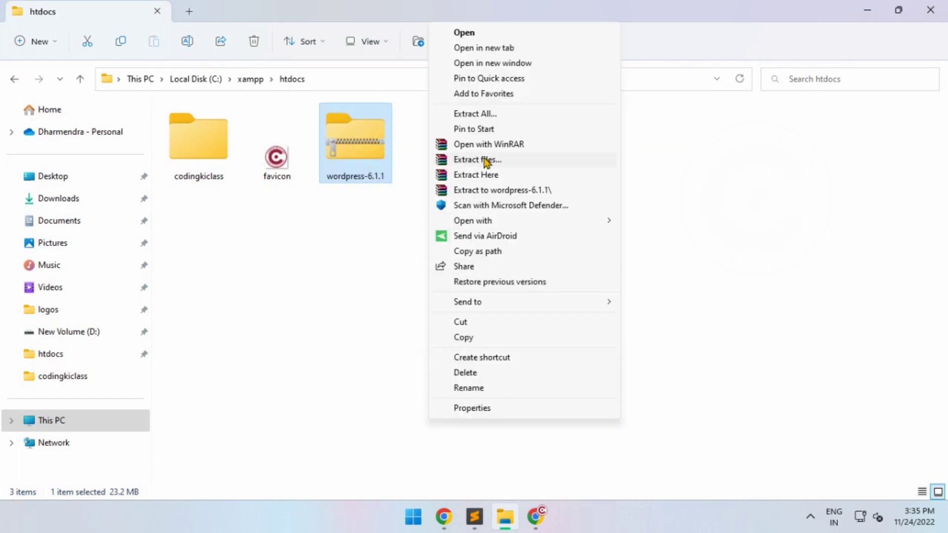
{"action": "left_click", "coordinate": [476, 176]}
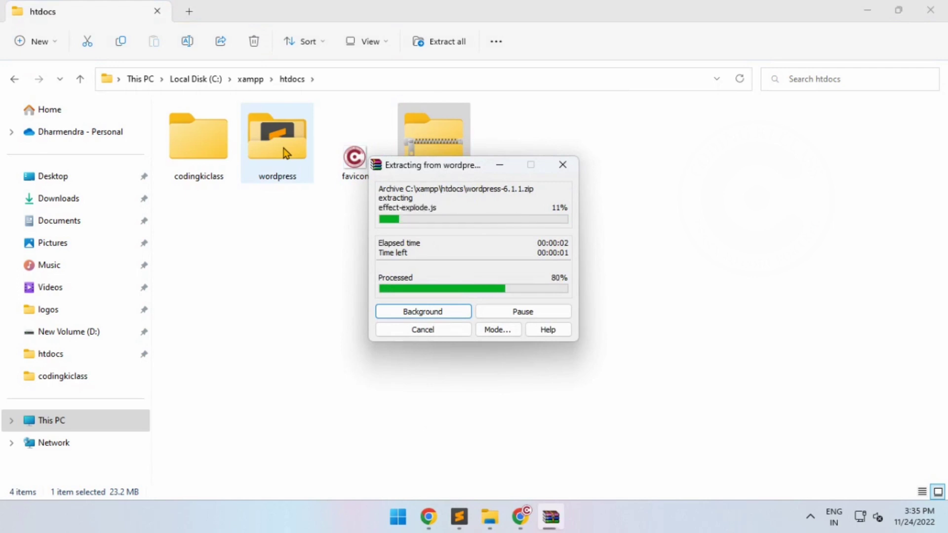
Copy all files and folders inside the extracted wordpress folder
{"action": "double_click", "coordinate": [284, 148]}
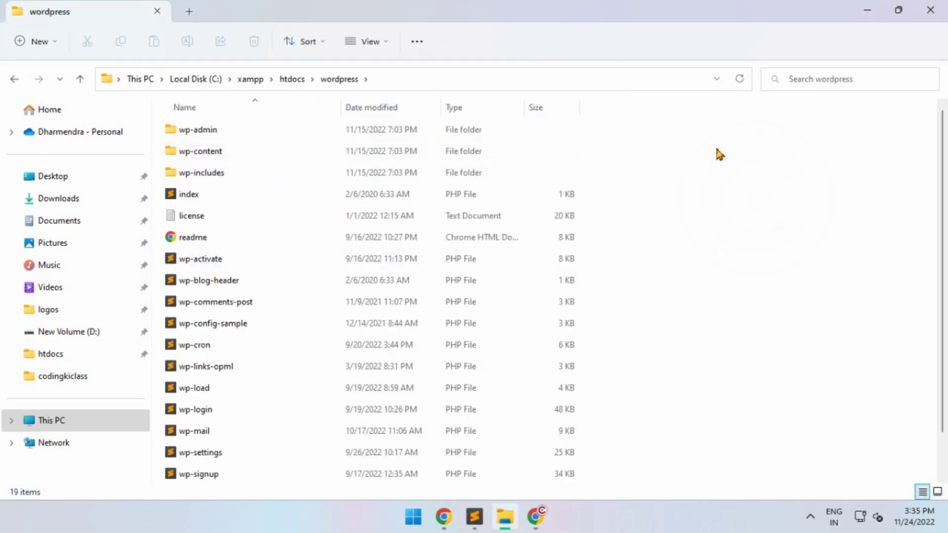
{"action": "left_click_drag", "start_coordinate": [722, 146], "coordinate": [721, 122]}
{"action": "left_click_drag", "start_coordinate": [626, 123], "coordinate": [163, 489]}
{"action": "right_click", "coordinate": [318, 306]}
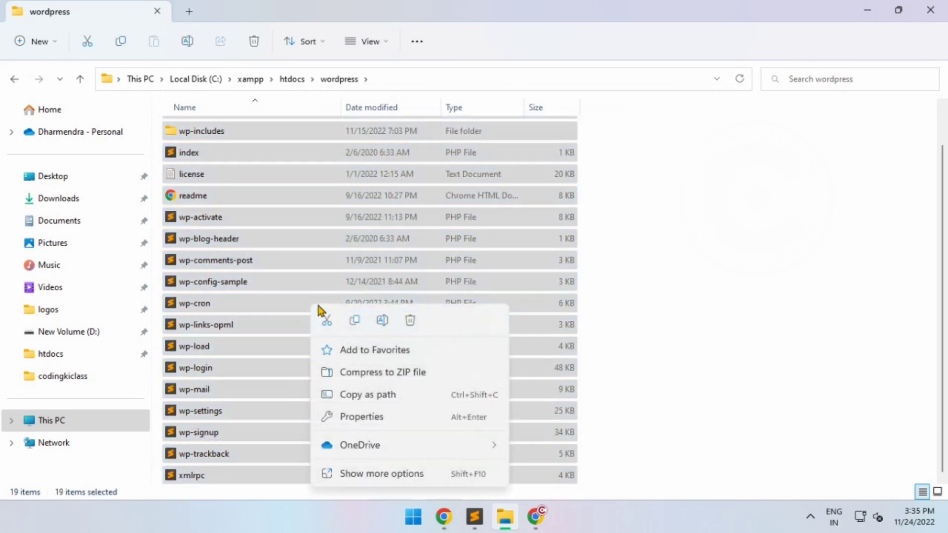
{"action": "left_click", "coordinate": [333, 474]}
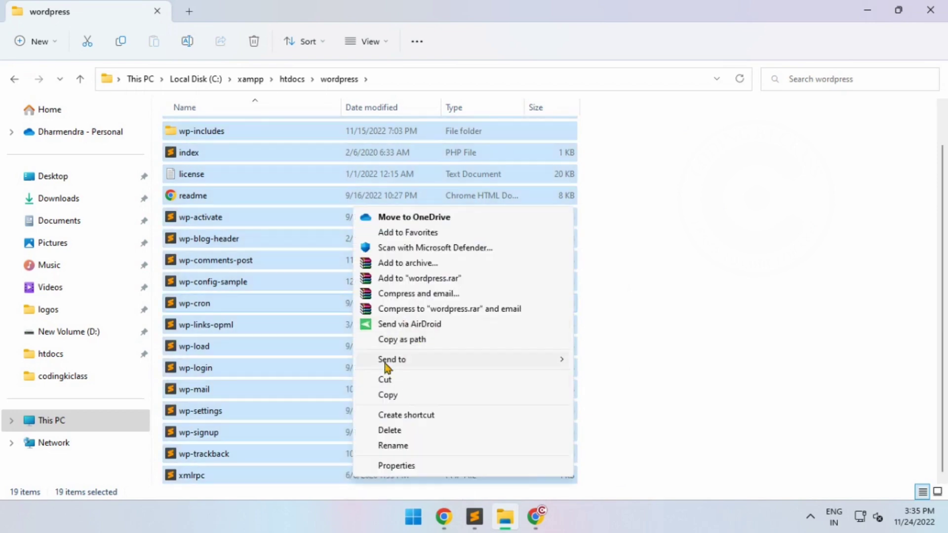
{"action": "left_click", "coordinate": [400, 399]}
Paste the copied WordPress files into the codingkiclass folder within htdocs and clear the selection
{"action": "left_click", "coordinate": [291, 79]}
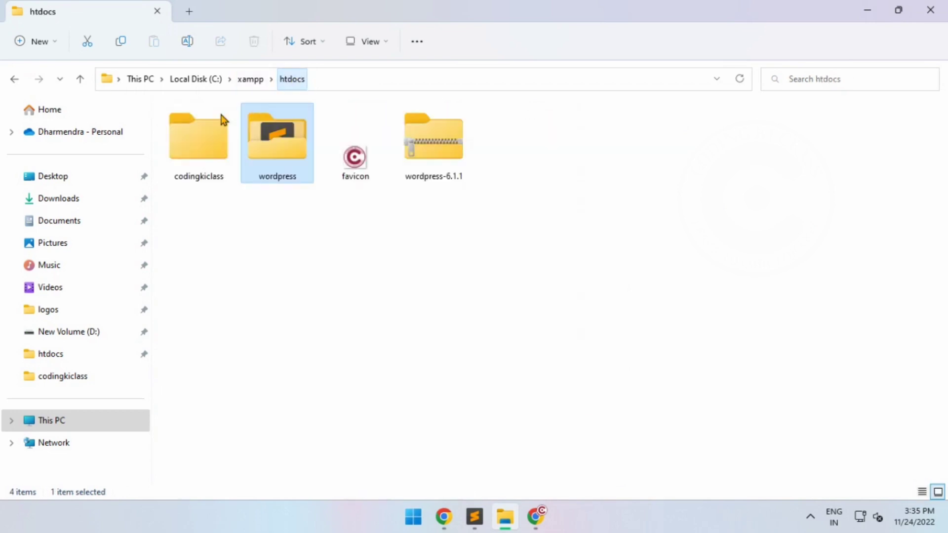
{"action": "left_click", "coordinate": [207, 132]}
{"action": "double_click", "coordinate": [205, 140]}
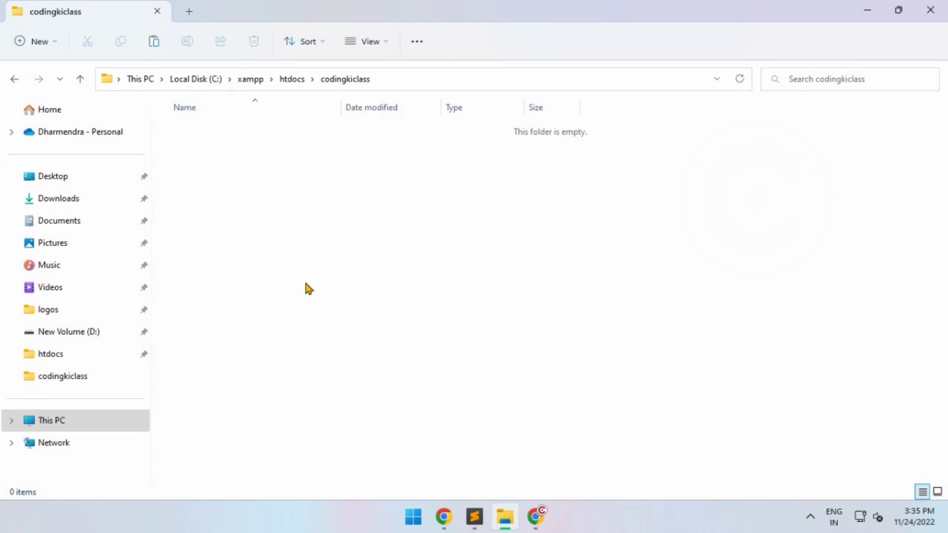
{"action": "right_click", "coordinate": [282, 220]}
{"action": "left_click", "coordinate": [329, 437]}
{"action": "left_click", "coordinate": [365, 314]}
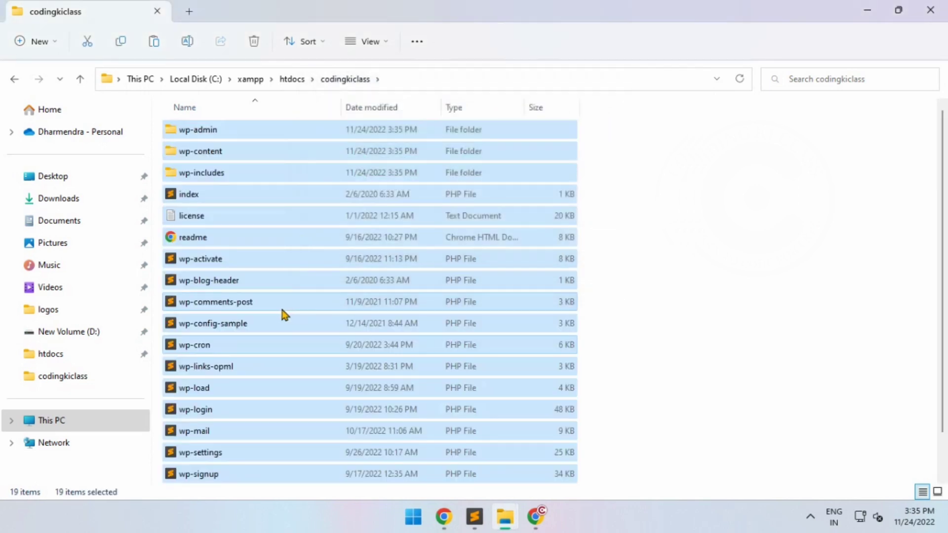
{"action": "left_click", "coordinate": [632, 328]}
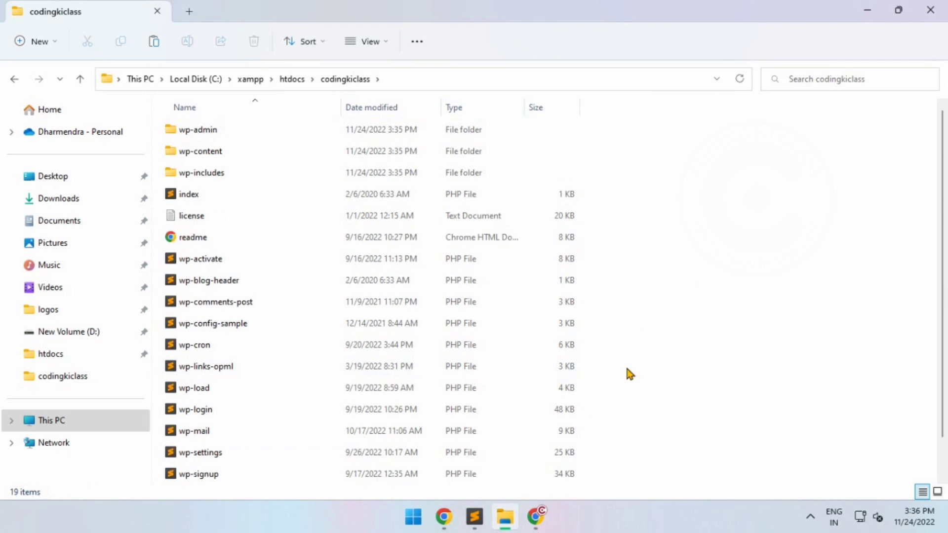
Switch to Chrome, try to open localhost/codingkiclass in the new tab, and dismiss the downloads bar
{"action": "left_click", "coordinate": [536, 517]}
{"action": "left_click", "coordinate": [350, 33]}
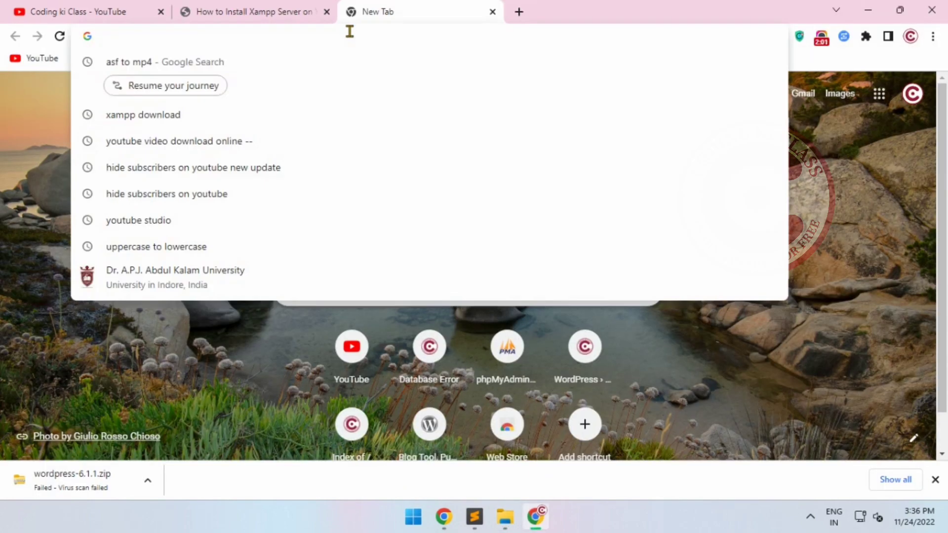
{"action": "type", "text": "localhost"}
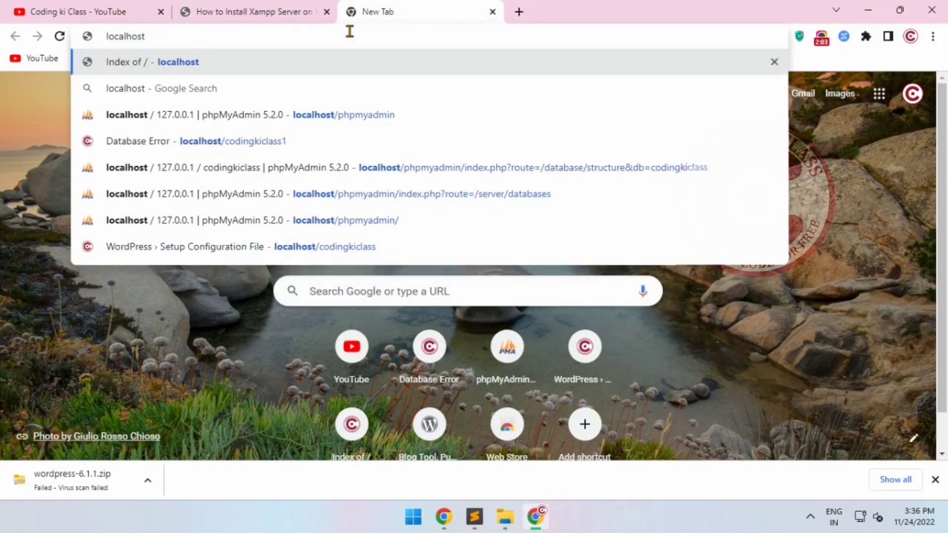
{"action": "type", "text": "/co"}
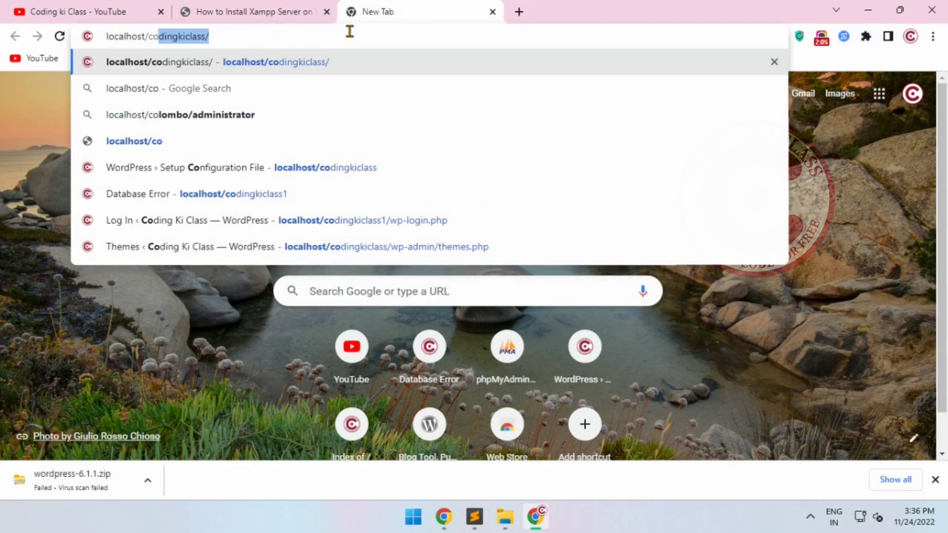
{"action": "type", "text": "dingkiclass"}
{"action": "key", "text": "Delete"}
{"action": "key", "text": "Return"}
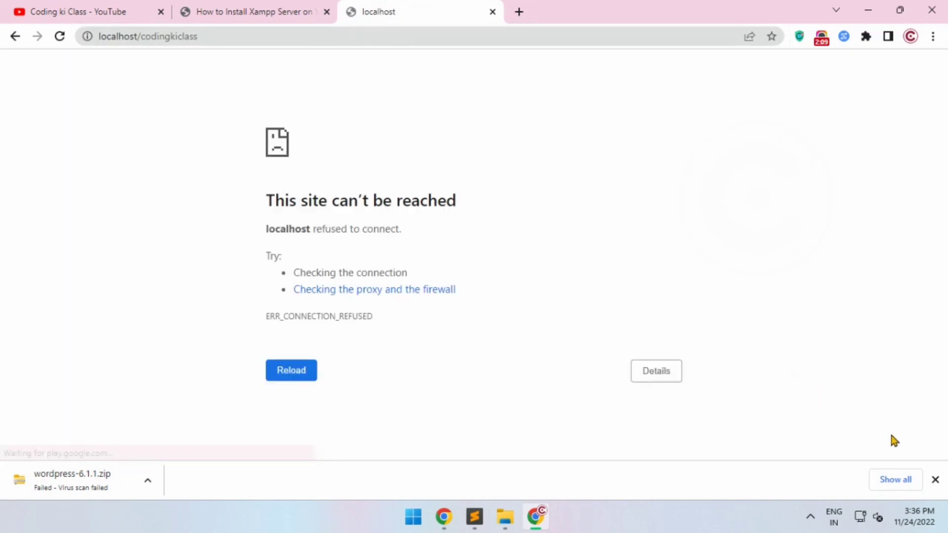
{"action": "left_click", "coordinate": [938, 481]}
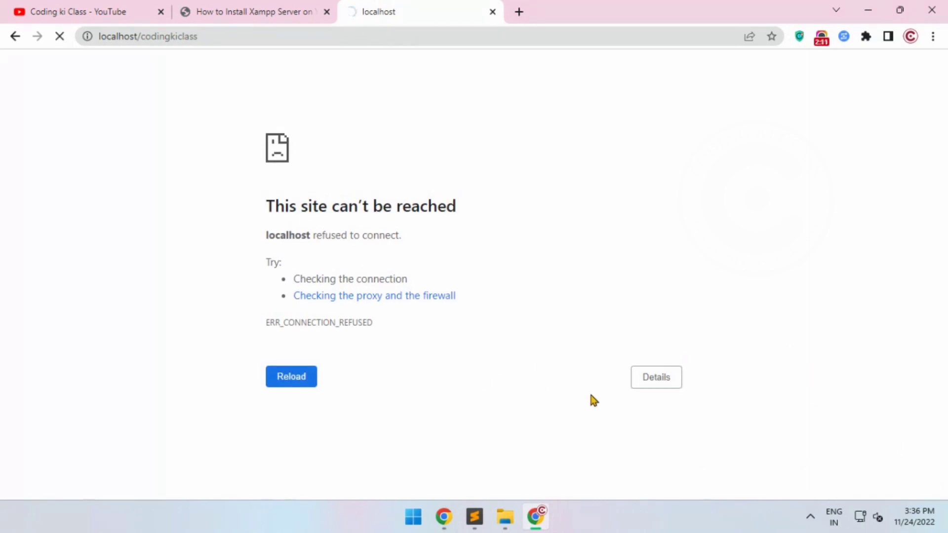
Launch the XAMPP Control Panel, start the Apache and MySQL modules, and minimize its window
{"action": "left_click", "coordinate": [425, 516]}
{"action": "type", "text": "xa"}
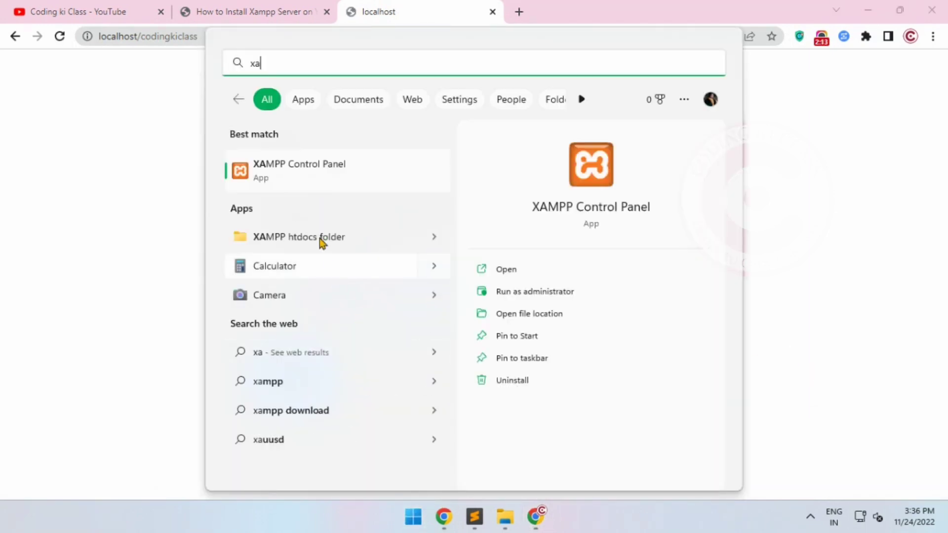
{"action": "left_click", "coordinate": [293, 170]}
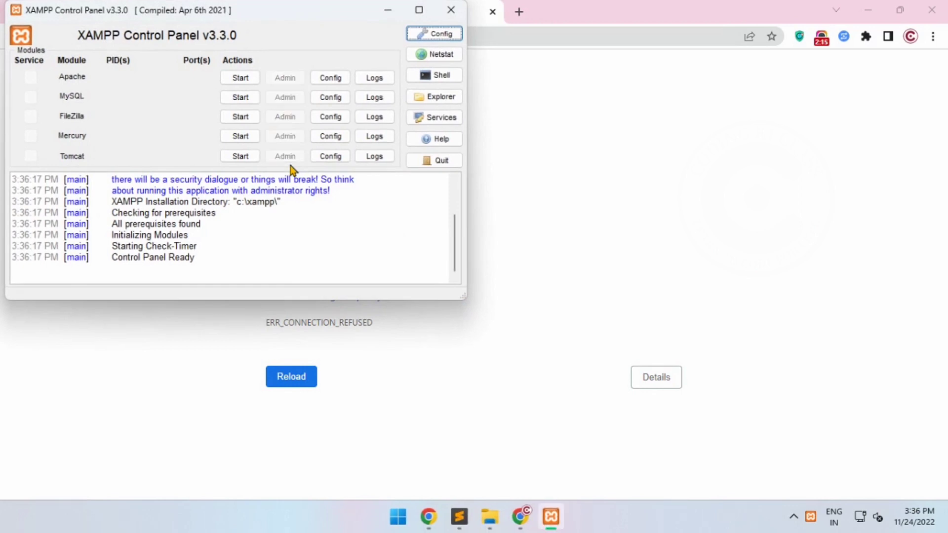
{"action": "left_click", "coordinate": [240, 77]}
{"action": "left_click", "coordinate": [239, 98]}
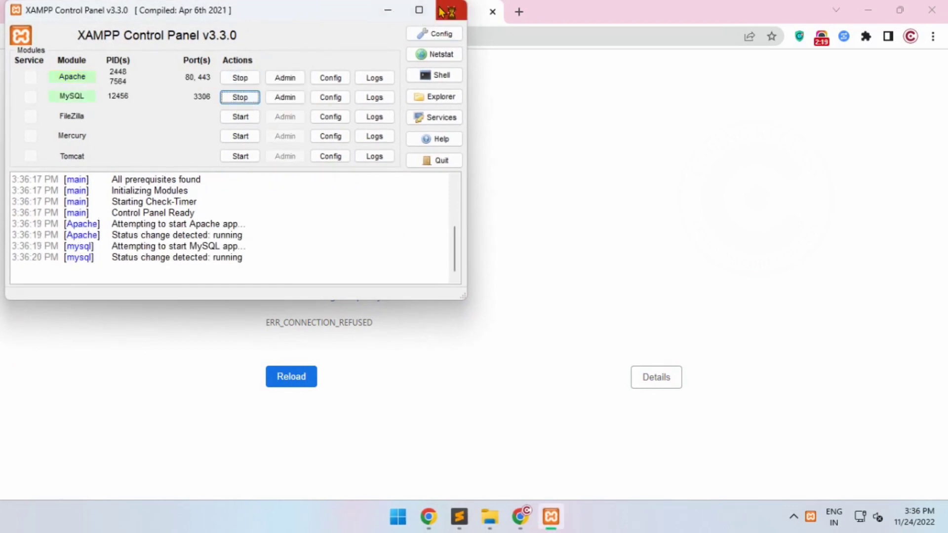
{"action": "left_click", "coordinate": [388, 11]}
Load localhost/codingkiclass again in Chrome to bring up the WordPress setup language selection
{"action": "left_click", "coordinate": [375, 40]}
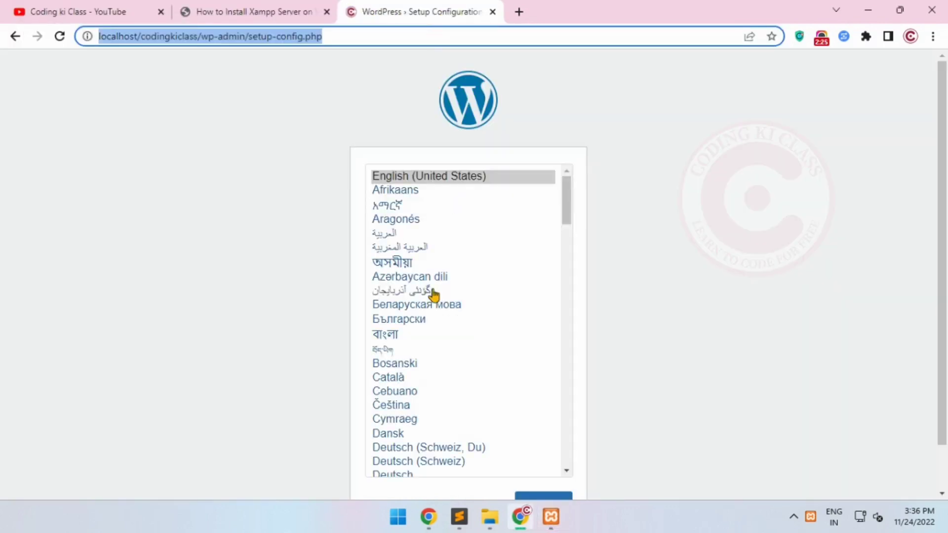
{"action": "scroll", "coordinate": [600, 273], "scroll_direction": "down", "scroll_amount": 1}
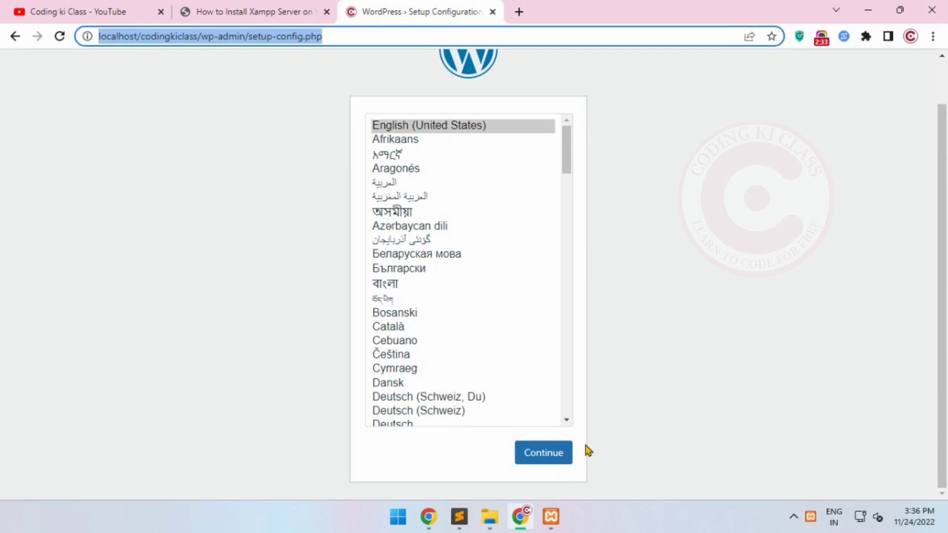
Continue the WordPress setup in English (United States), proceed to the database connection form and review its name, username and password fields
{"action": "left_click", "coordinate": [543, 452]}
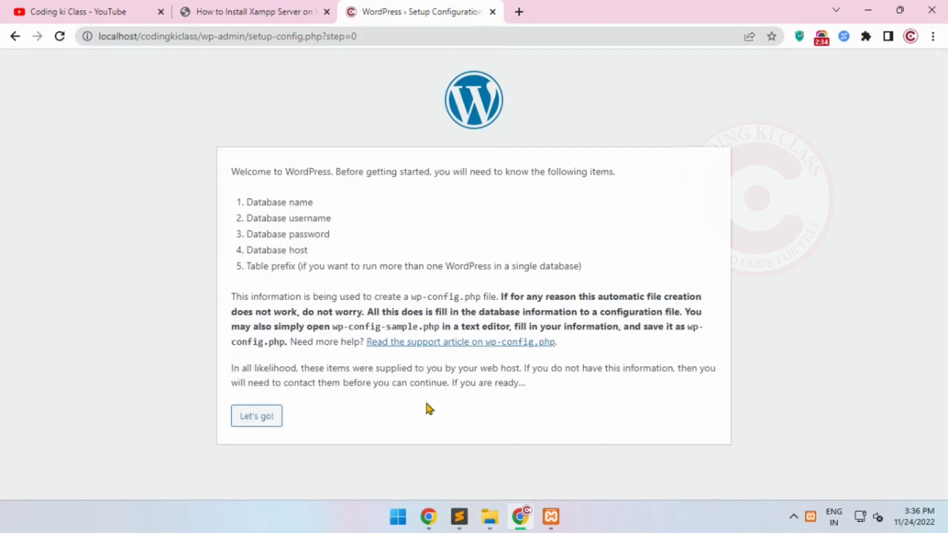
{"action": "left_click", "coordinate": [251, 416]}
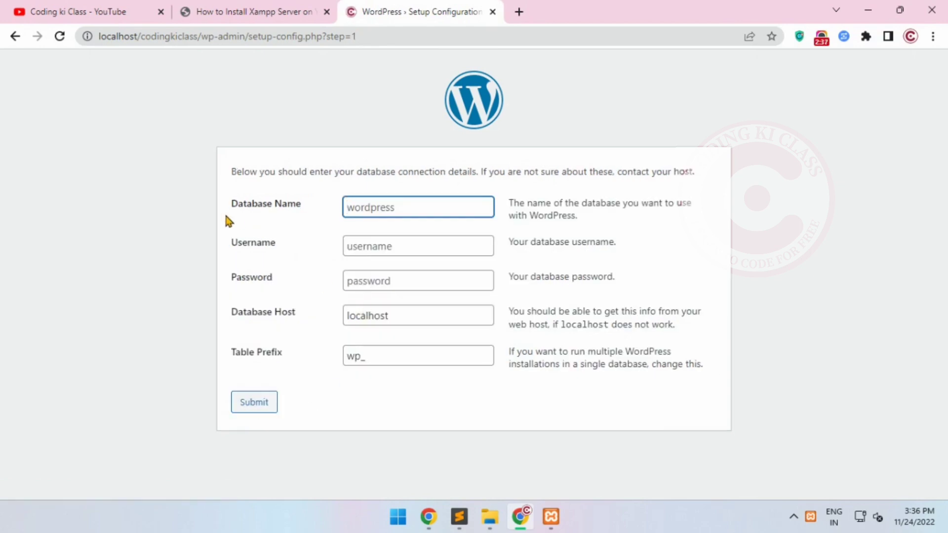
{"action": "left_click_drag", "start_coordinate": [230, 204], "coordinate": [303, 207]}
{"action": "left_click_drag", "start_coordinate": [212, 239], "coordinate": [300, 244]}
{"action": "left_click_drag", "start_coordinate": [276, 244], "coordinate": [275, 282]}
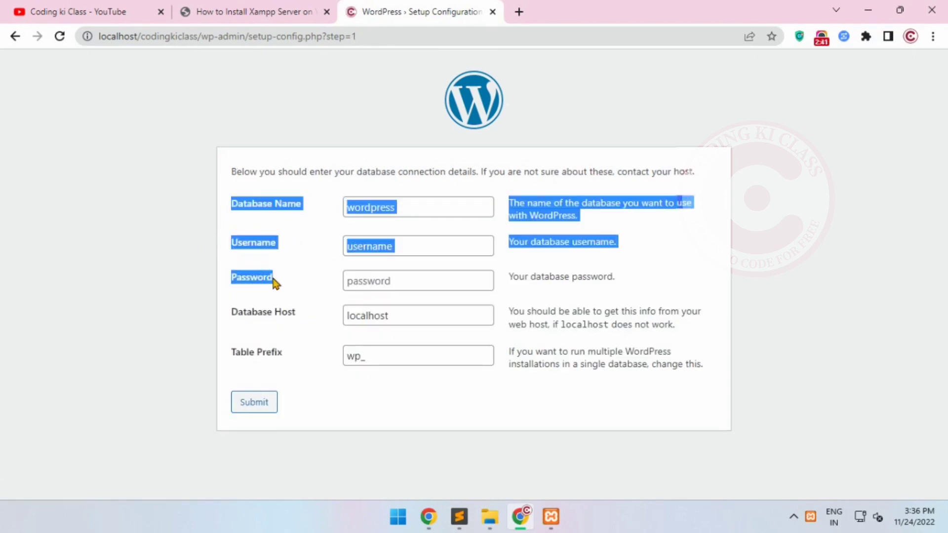
{"action": "left_click", "coordinate": [281, 280]}
{"action": "triple_click", "coordinate": [267, 207]}
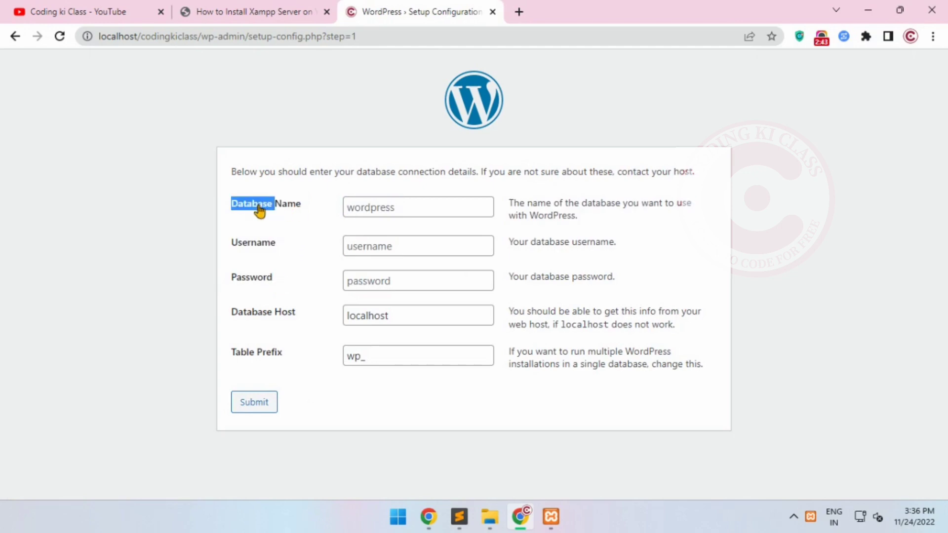
Load localhost/phpmyadmin in a new browser tab
{"action": "left_click", "coordinate": [520, 11]}
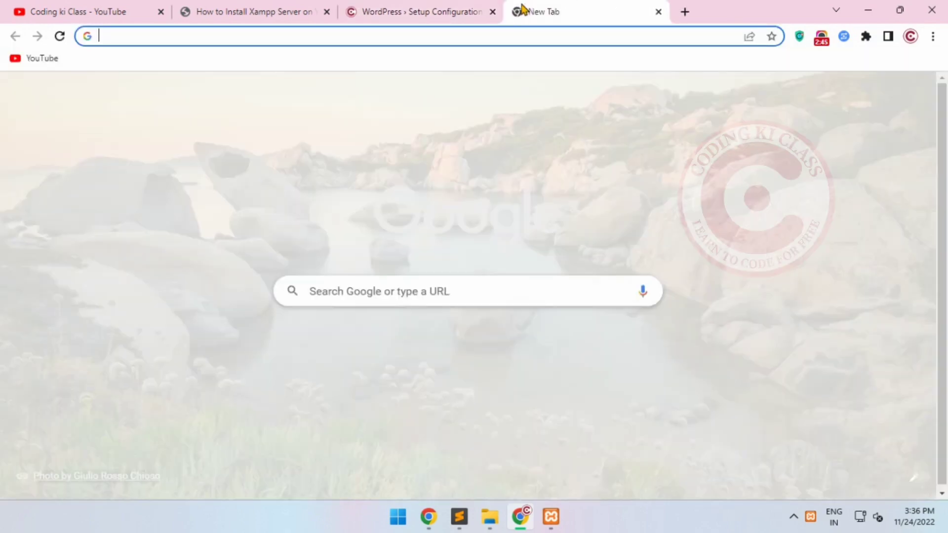
{"action": "type", "text": "localhost"}
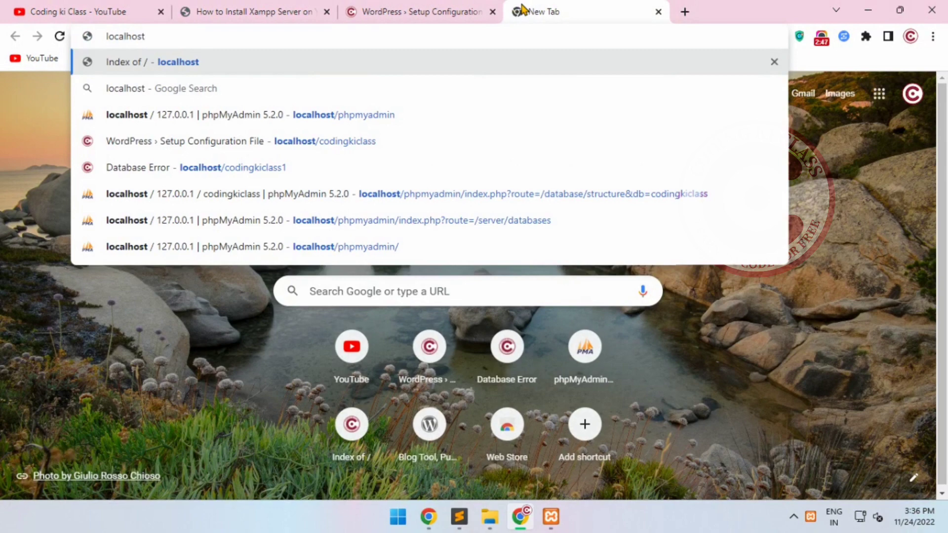
{"action": "type", "text": "/php"}
{"action": "key", "text": "Return"}
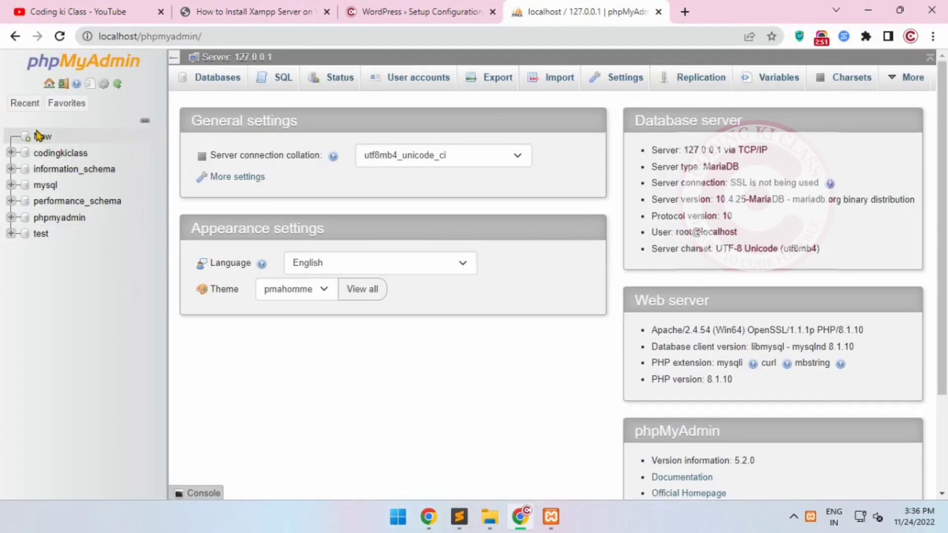
Create a new database named coding with the utf8mb4_general_ci collation
{"action": "left_click", "coordinate": [37, 135]}
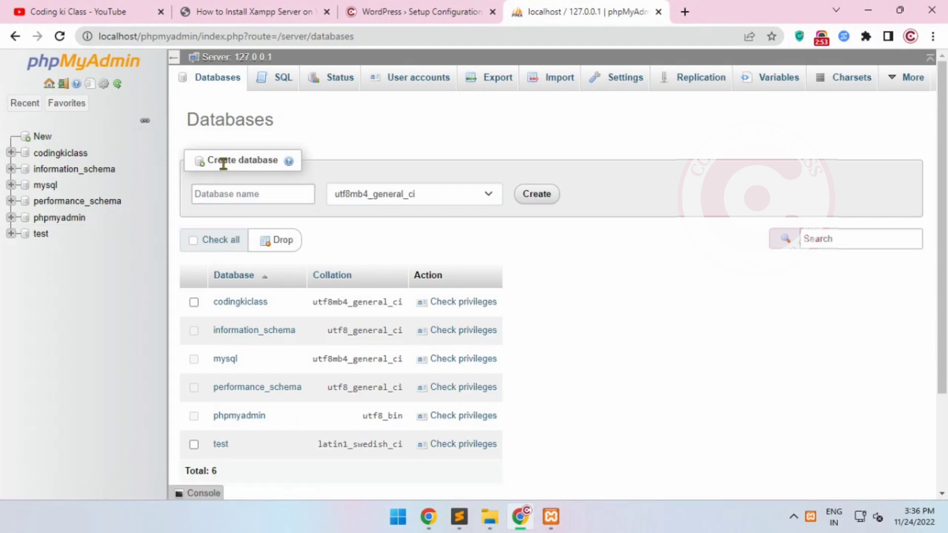
{"action": "triple_click", "coordinate": [222, 160]}
{"action": "left_click", "coordinate": [257, 161]}
{"action": "left_click_drag", "start_coordinate": [278, 163], "coordinate": [194, 163]}
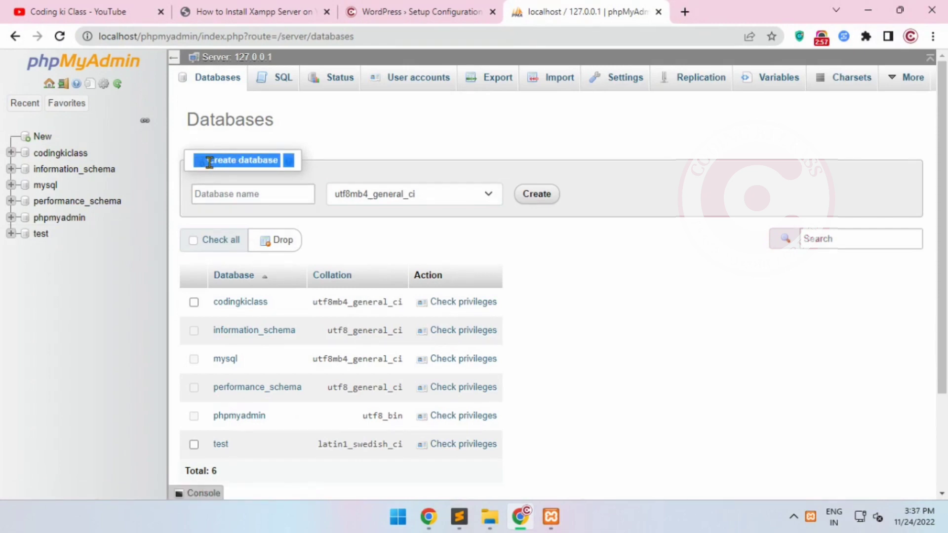
{"action": "left_click", "coordinate": [207, 186]}
{"action": "left_click", "coordinate": [257, 226]}
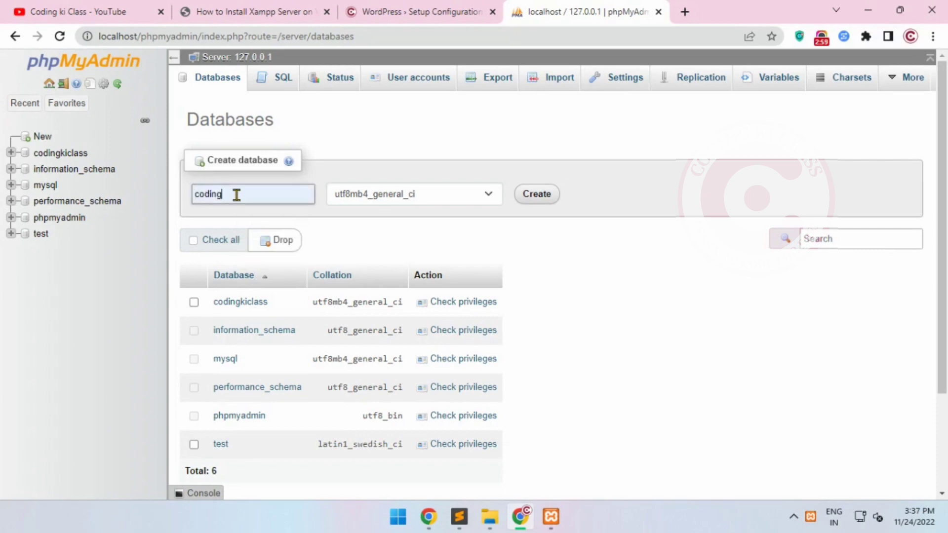
{"action": "double_click", "coordinate": [236, 195]}
{"action": "left_click", "coordinate": [404, 218]}
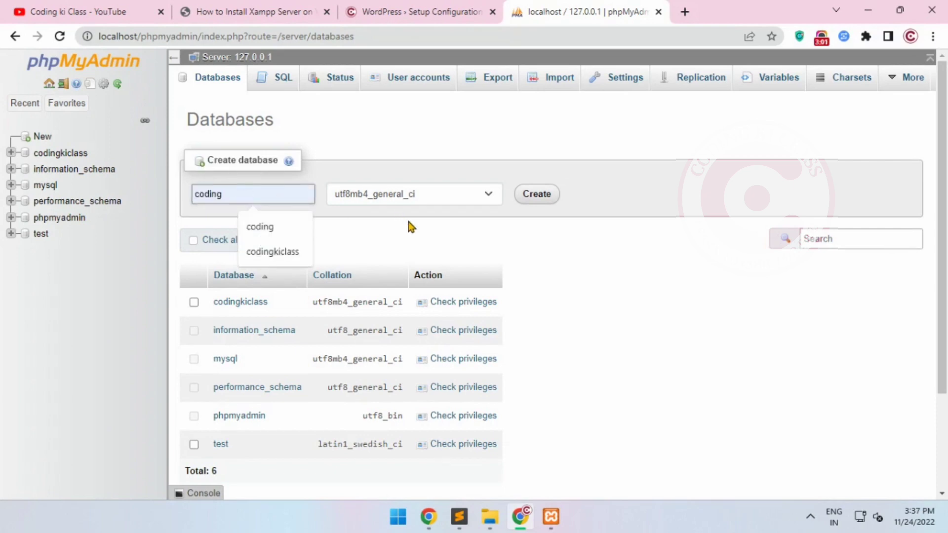
{"action": "left_click", "coordinate": [424, 197]}
{"action": "left_click", "coordinate": [425, 197]}
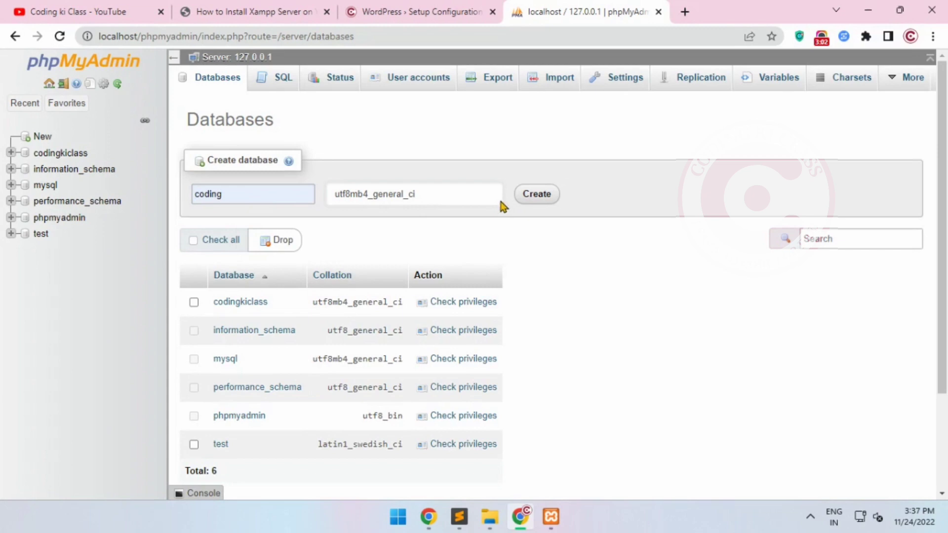
{"action": "left_click", "coordinate": [536, 195]}
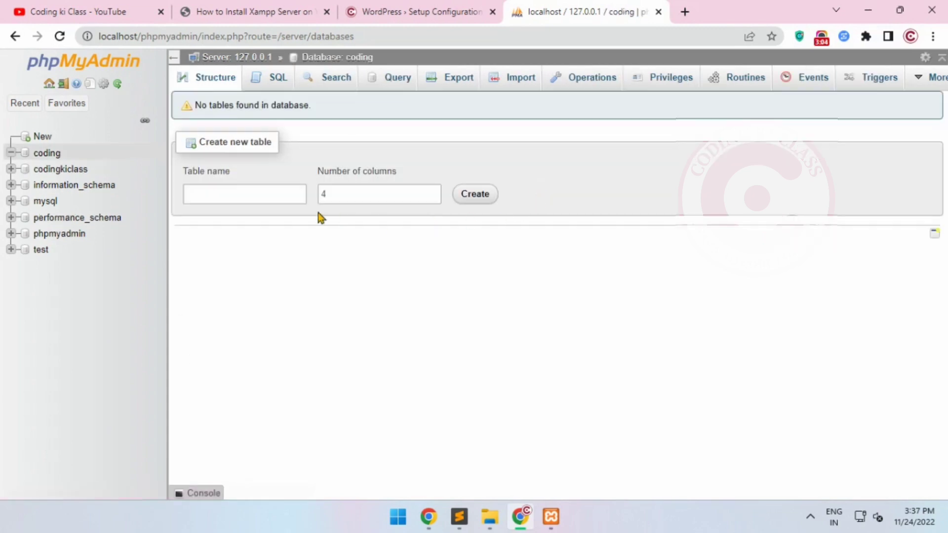
Open the coding database and copy its name from the page address
{"action": "left_click", "coordinate": [55, 155]}
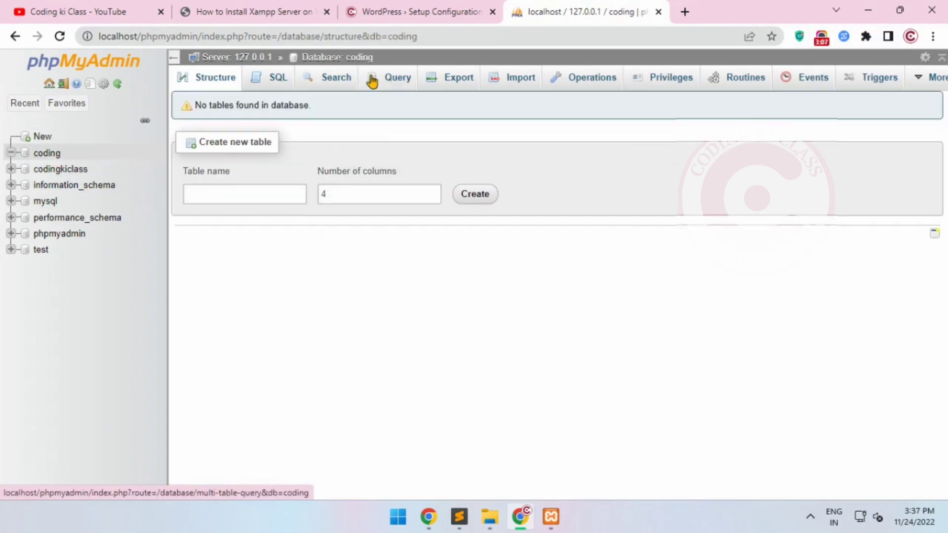
{"action": "left_click", "coordinate": [406, 39]}
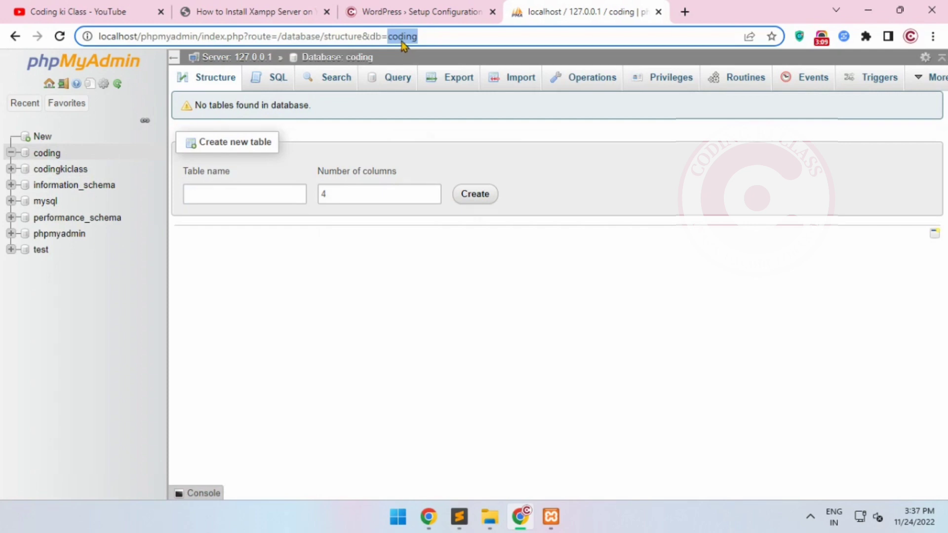
{"action": "right_click", "coordinate": [404, 41]}
{"action": "left_click", "coordinate": [436, 118]}
Switch to Sublime Text and replace codingkiclass with the copied name coding on the notes' Database line
{"action": "left_click", "coordinate": [459, 517]}
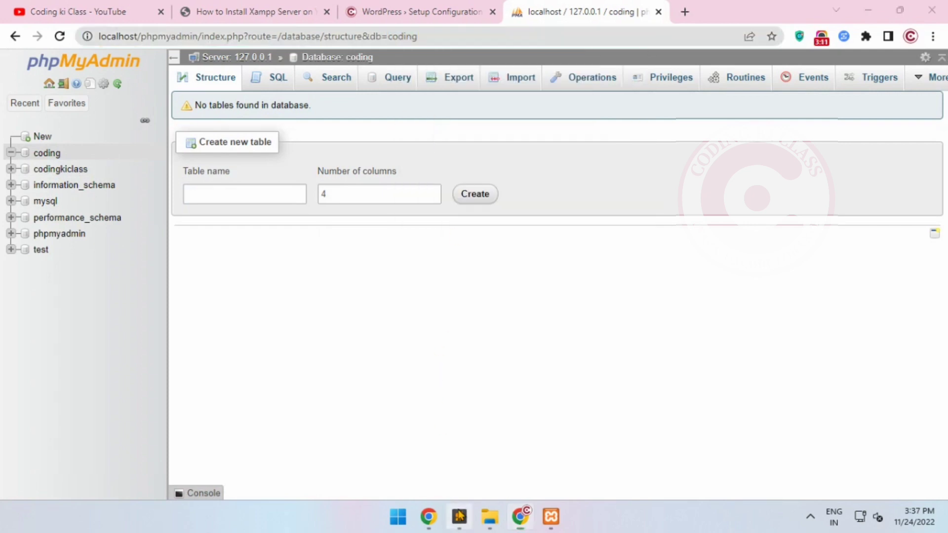
{"action": "left_click_drag", "start_coordinate": [341, 173], "coordinate": [423, 170]}
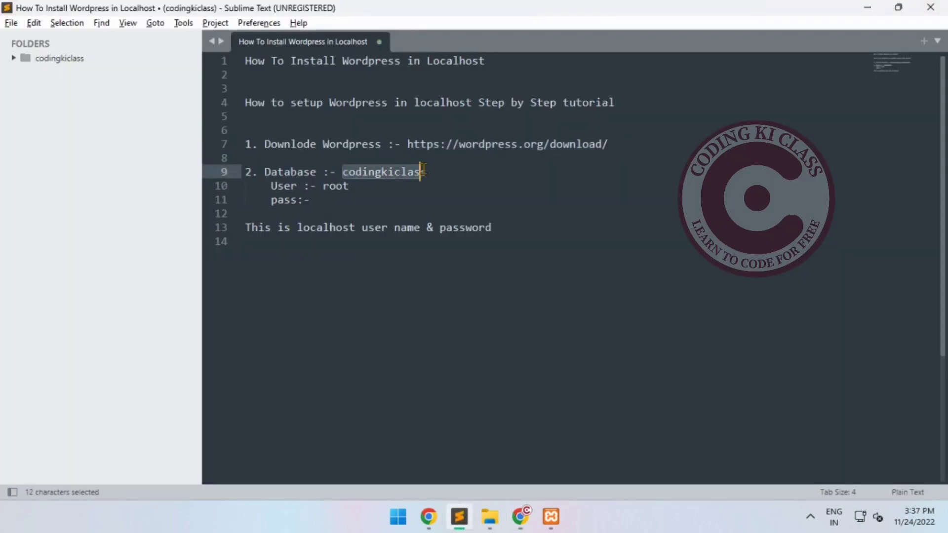
{"action": "right_click", "coordinate": [414, 174]}
{"action": "left_click", "coordinate": [425, 230]}
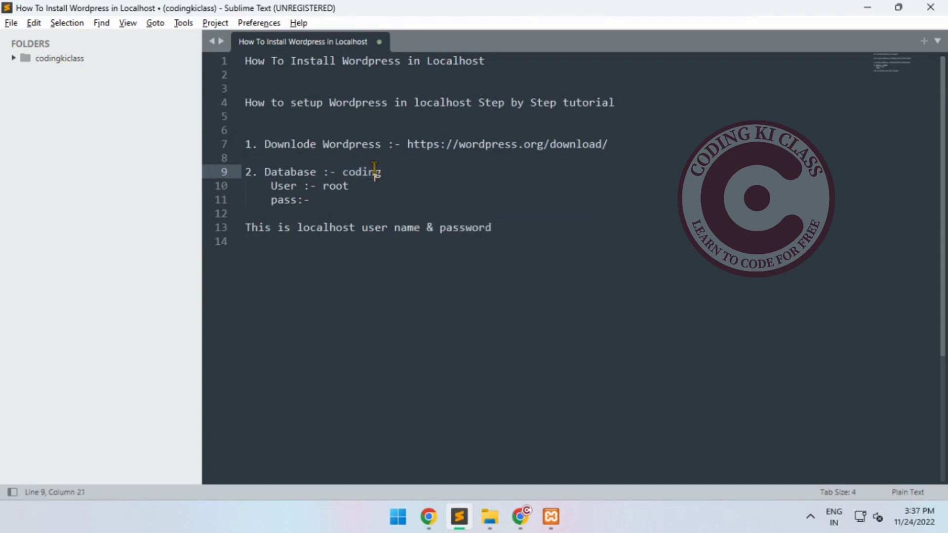
Review the localhost database user and password lines in the notes
{"action": "left_click", "coordinate": [281, 186]}
{"action": "left_click", "coordinate": [318, 185]}
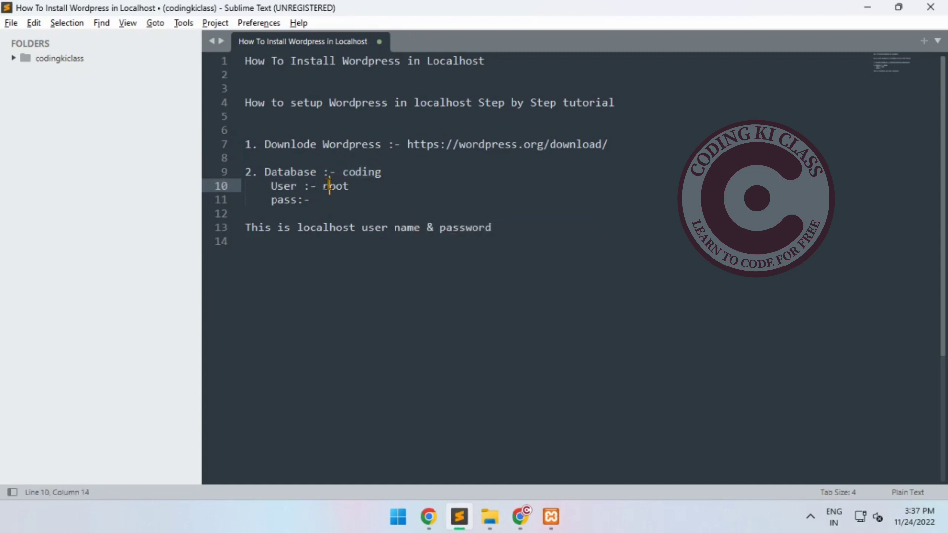
{"action": "double_click", "coordinate": [329, 186]}
{"action": "left_click", "coordinate": [310, 200]}
{"action": "left_click_drag", "start_coordinate": [310, 200], "coordinate": [334, 206]}
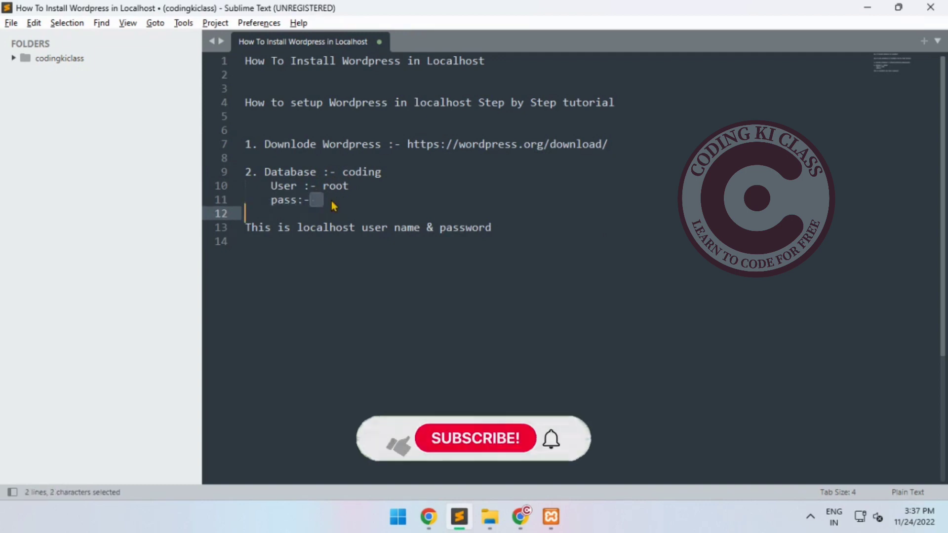
{"action": "left_click", "coordinate": [332, 243]}
{"action": "triple_click", "coordinate": [326, 227]}
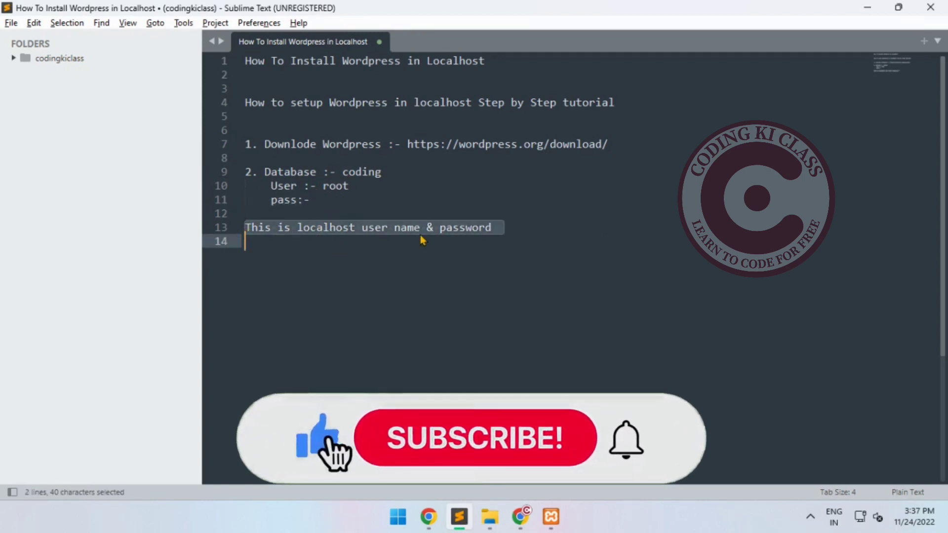
{"action": "left_click_drag", "start_coordinate": [493, 228], "coordinate": [247, 227]}
{"action": "left_click", "coordinate": [281, 241]}
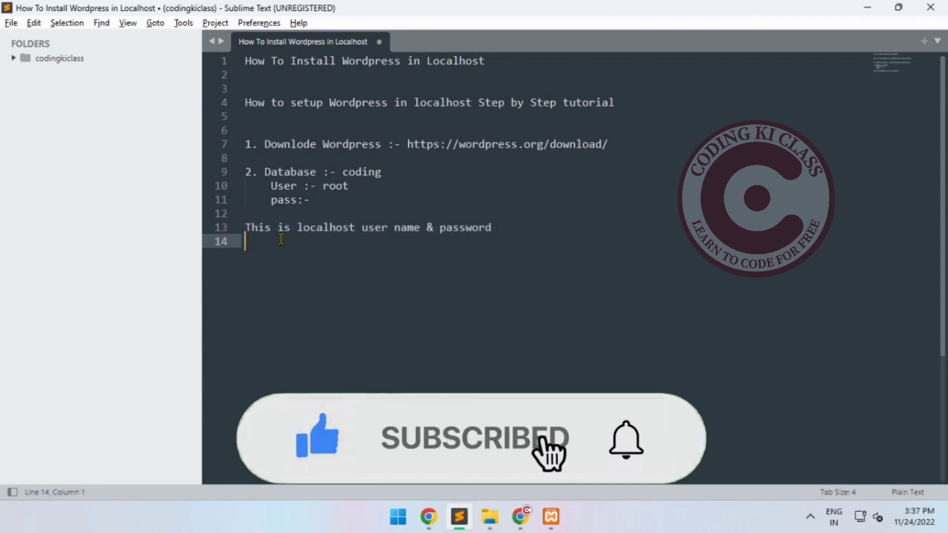
Return to the WordPress setup form in Chrome and submit database name coding and username root, leaving the password blank
{"action": "left_click", "coordinate": [490, 517]}
{"action": "left_click", "coordinate": [518, 517]}
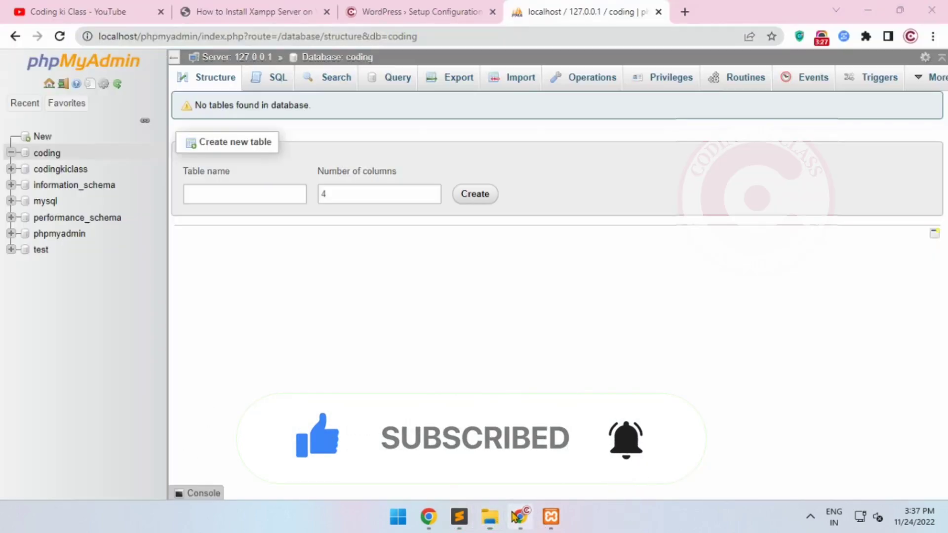
{"action": "left_click", "coordinate": [391, 10]}
{"action": "left_click", "coordinate": [385, 206]}
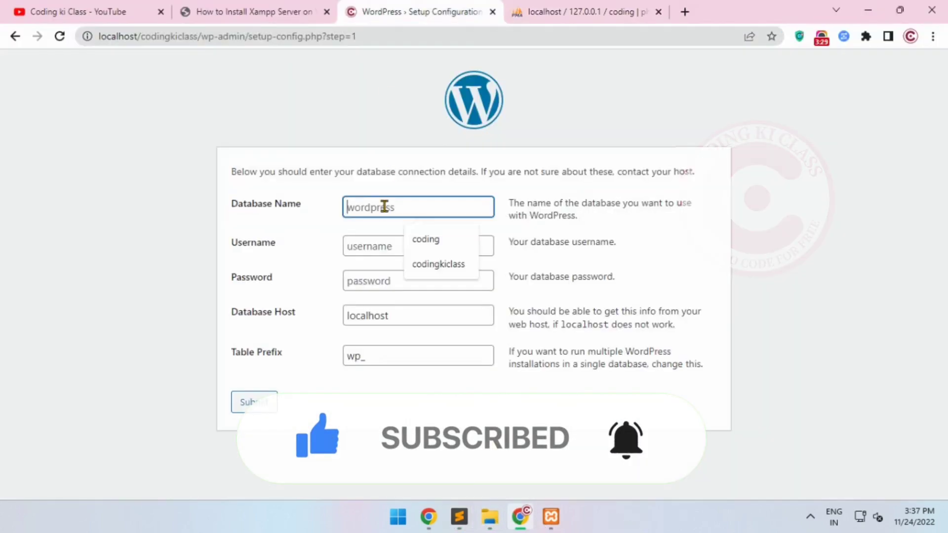
{"action": "left_click", "coordinate": [445, 242]}
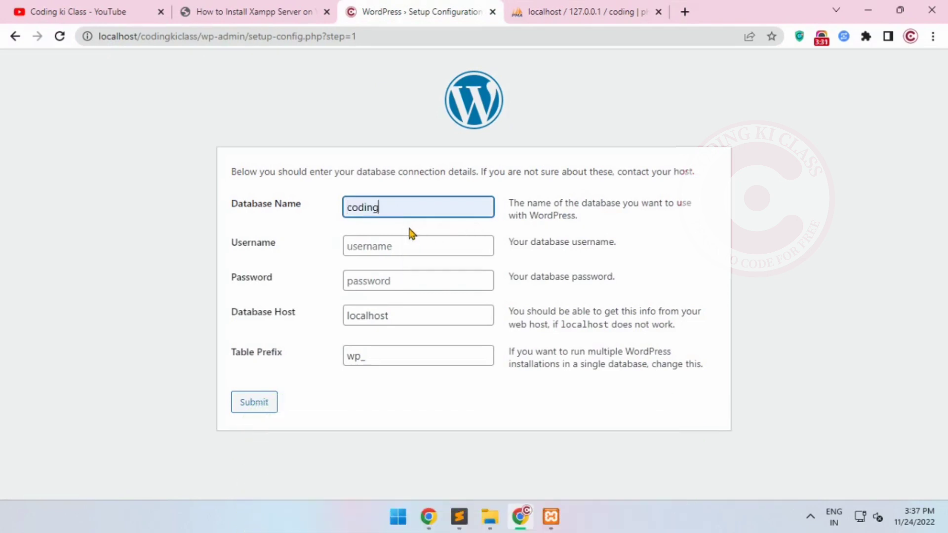
{"action": "left_click", "coordinate": [371, 247]}
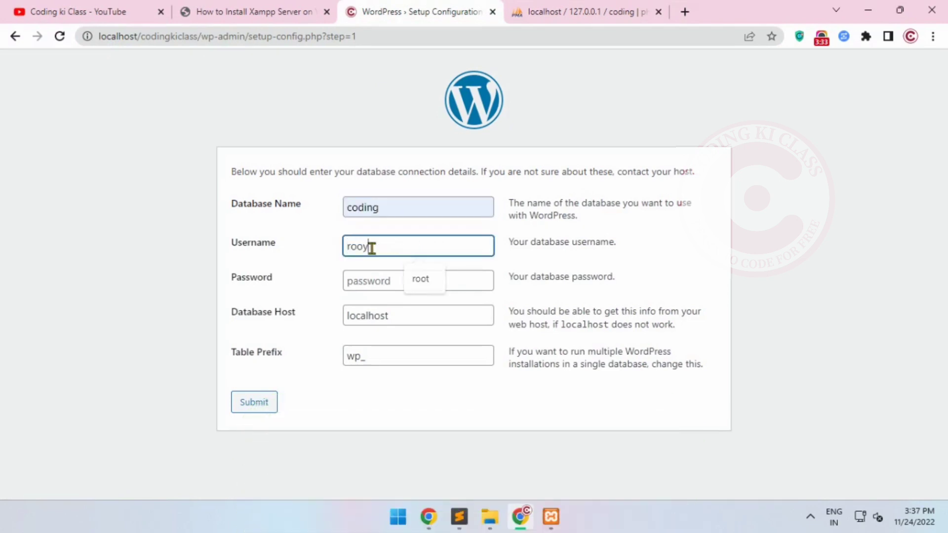
{"action": "left_click", "coordinate": [372, 273]}
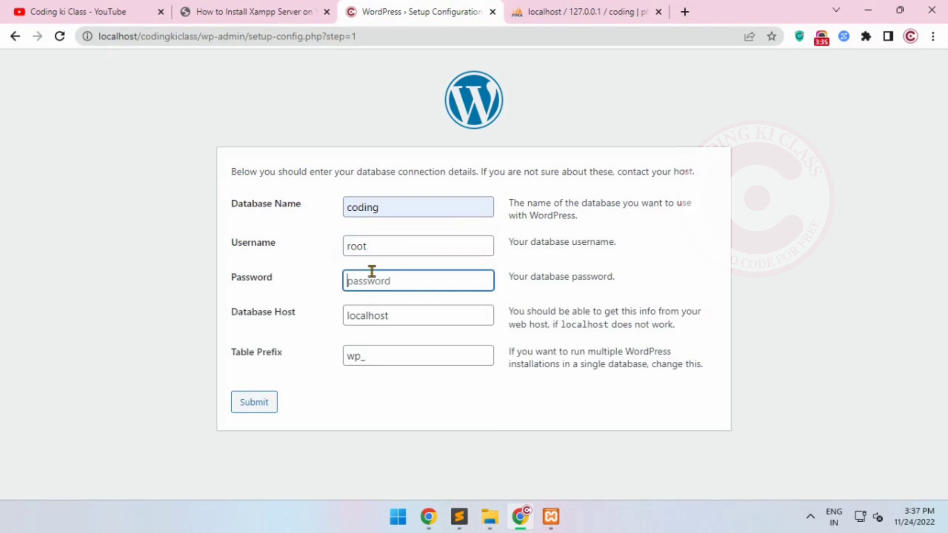
{"action": "left_click", "coordinate": [374, 297]}
{"action": "left_click", "coordinate": [265, 404]}
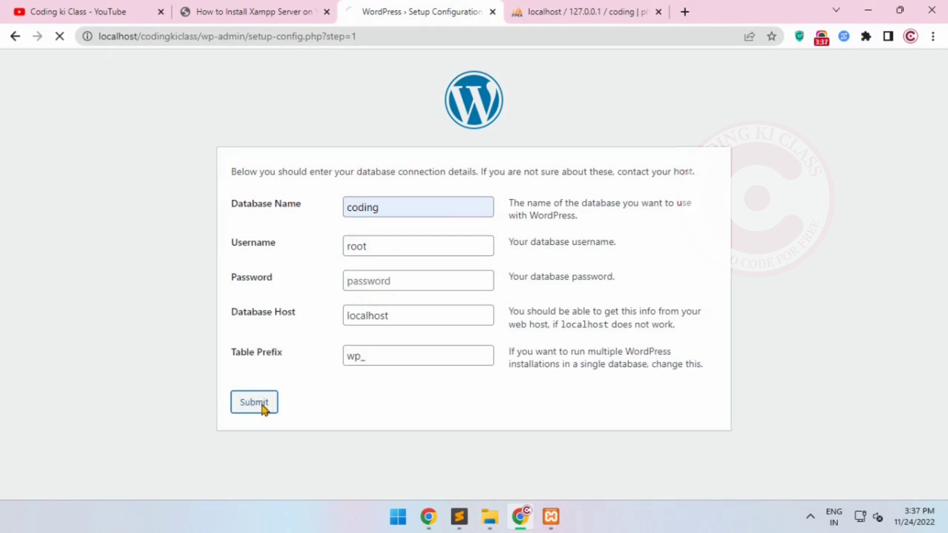
Run the WordPress installation and fill in the site title Coding Ki Class and the username admin
{"action": "left_click_drag", "start_coordinate": [230, 185], "coordinate": [378, 240]}
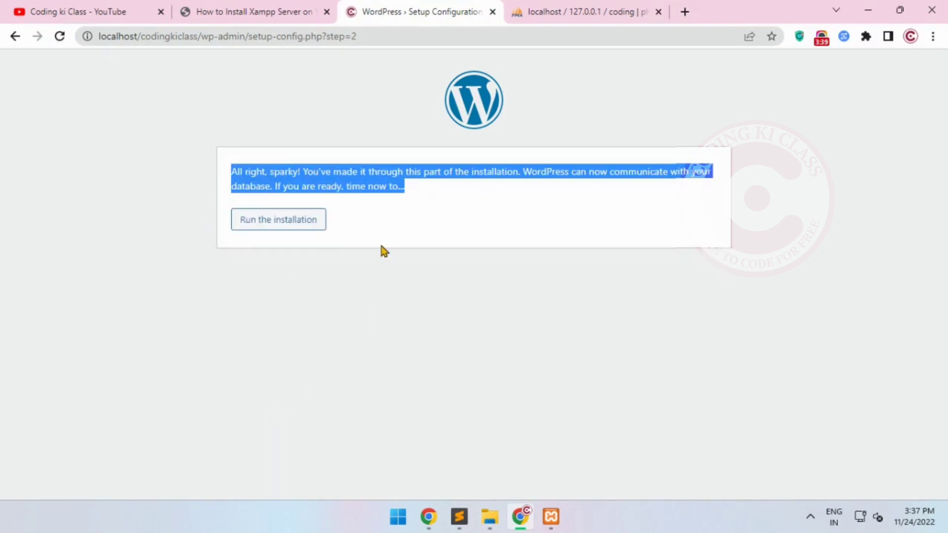
{"action": "left_click", "coordinate": [258, 225]}
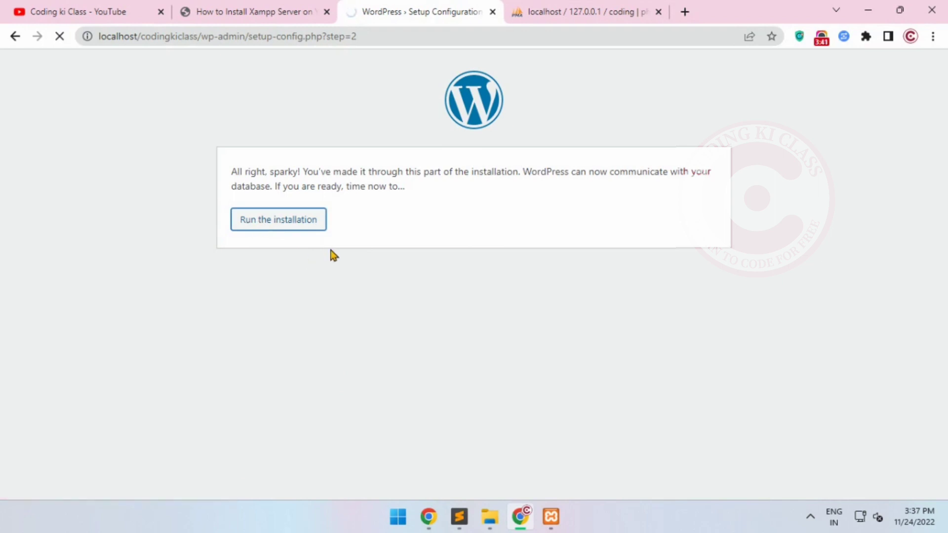
{"action": "scroll", "coordinate": [344, 291], "scroll_direction": "down", "scroll_amount": 1}
{"action": "left_click", "coordinate": [368, 257]}
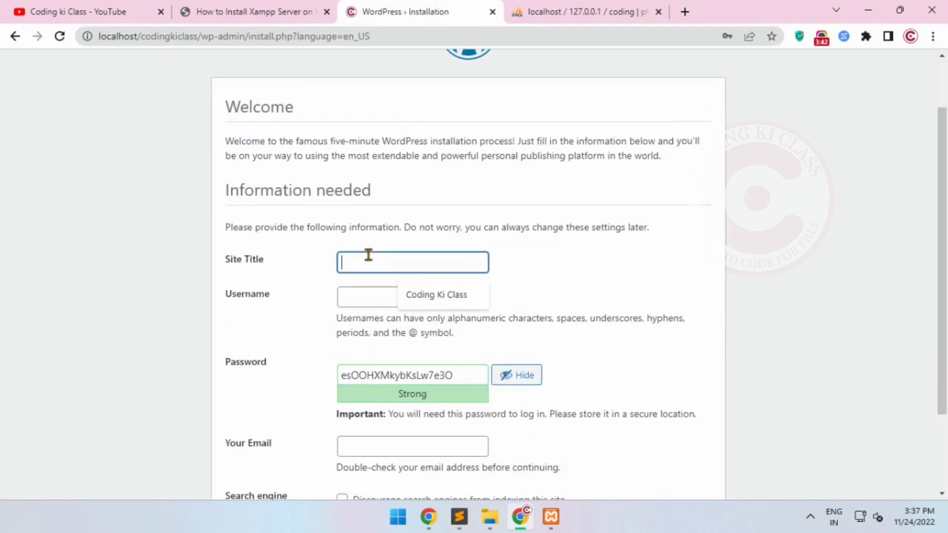
{"action": "left_click", "coordinate": [414, 294]}
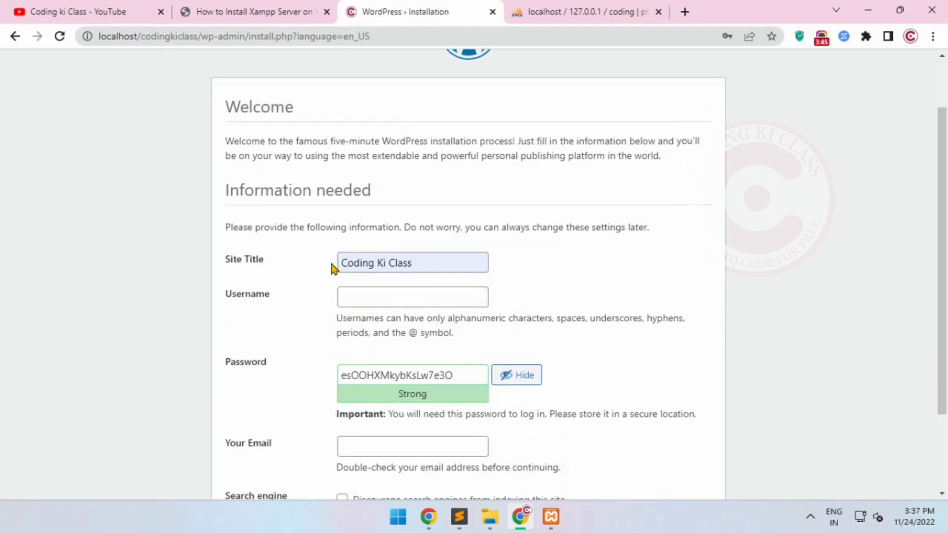
{"action": "left_click", "coordinate": [353, 294]}
{"action": "type", "text": "admi"}
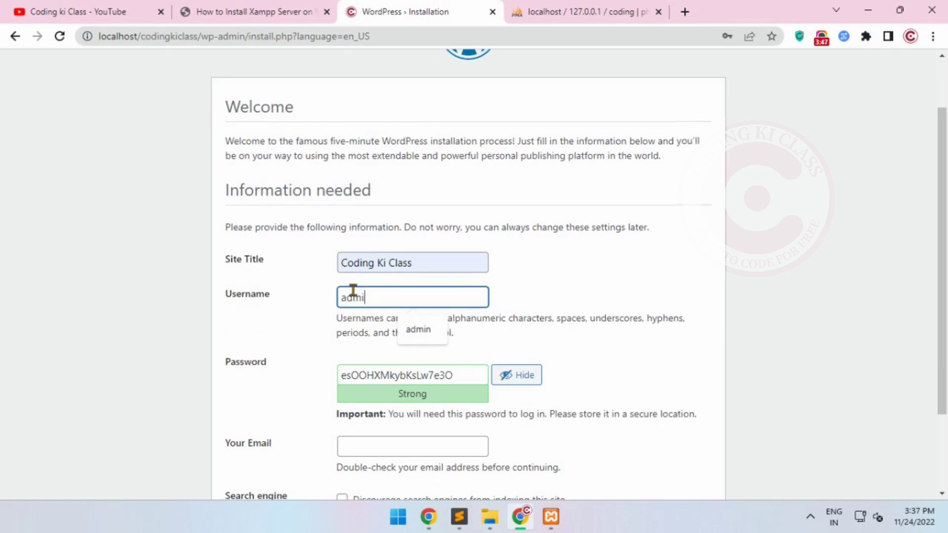
{"action": "type", "text": "n"}
Replace the generated password with a custom password for the WordPress admin account
{"action": "scroll", "coordinate": [353, 291], "scroll_direction": "down", "scroll_amount": 2}
{"action": "double_click", "coordinate": [377, 269]}
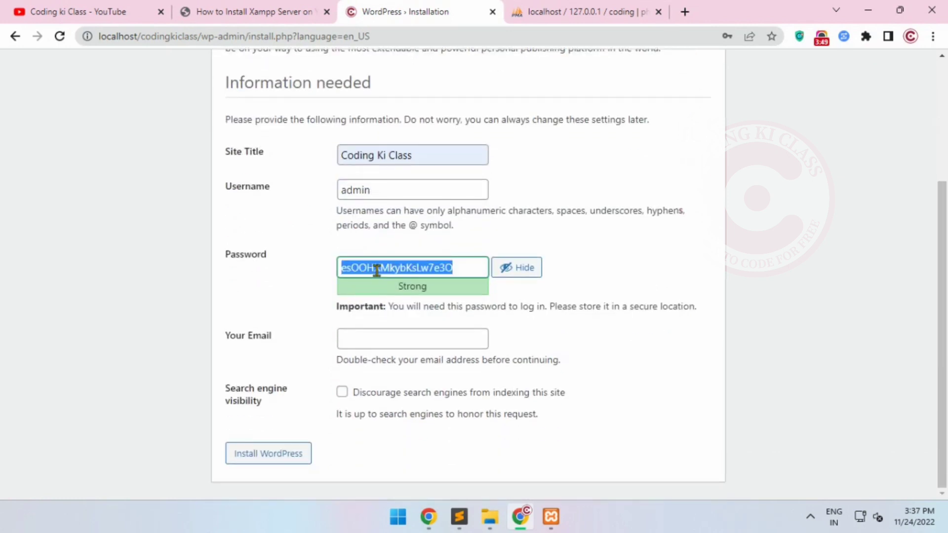
{"action": "type", "text": "admin"}
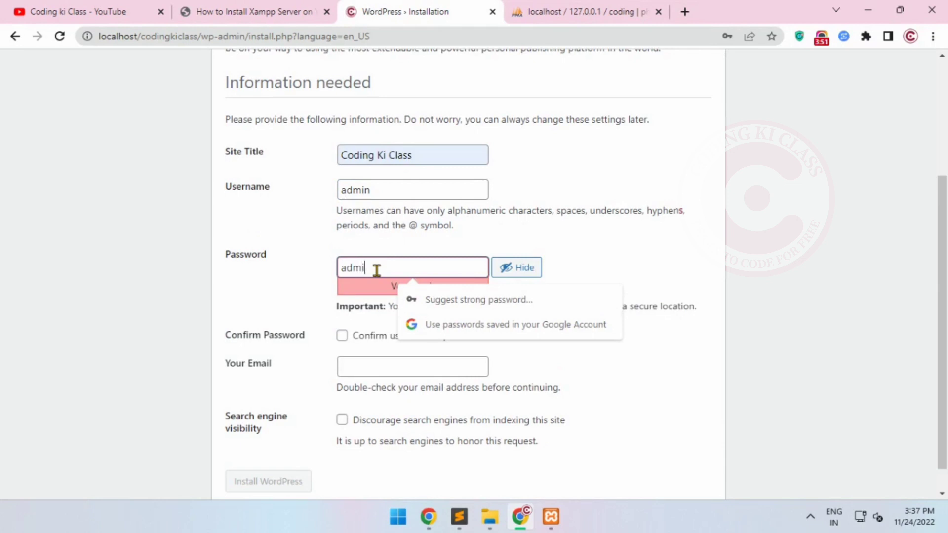
Confirm use of the weak password, enter the admin's e-mail address and install WordPress
{"action": "left_click", "coordinate": [342, 336]}
{"action": "left_click", "coordinate": [362, 363]}
{"action": "left_click", "coordinate": [414, 400]}
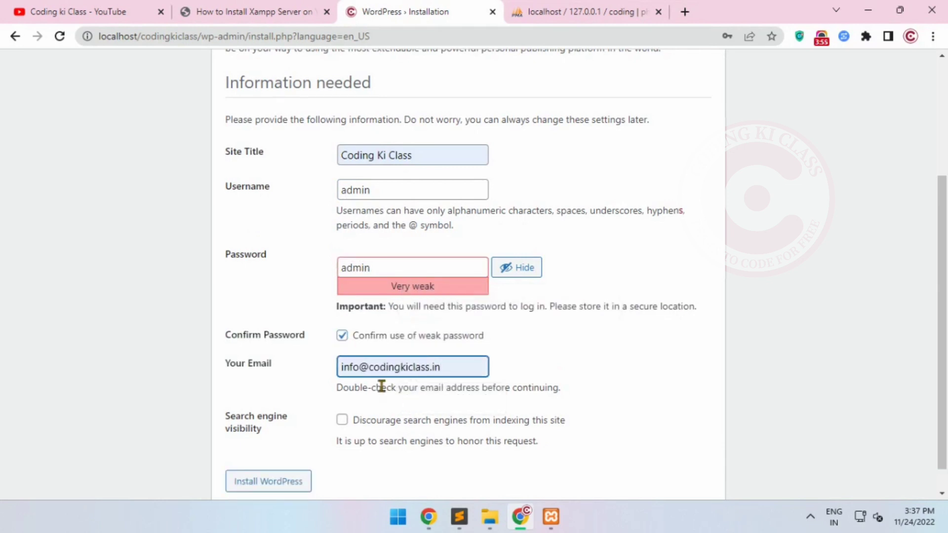
{"action": "scroll", "coordinate": [386, 404], "scroll_direction": "down", "scroll_amount": 1}
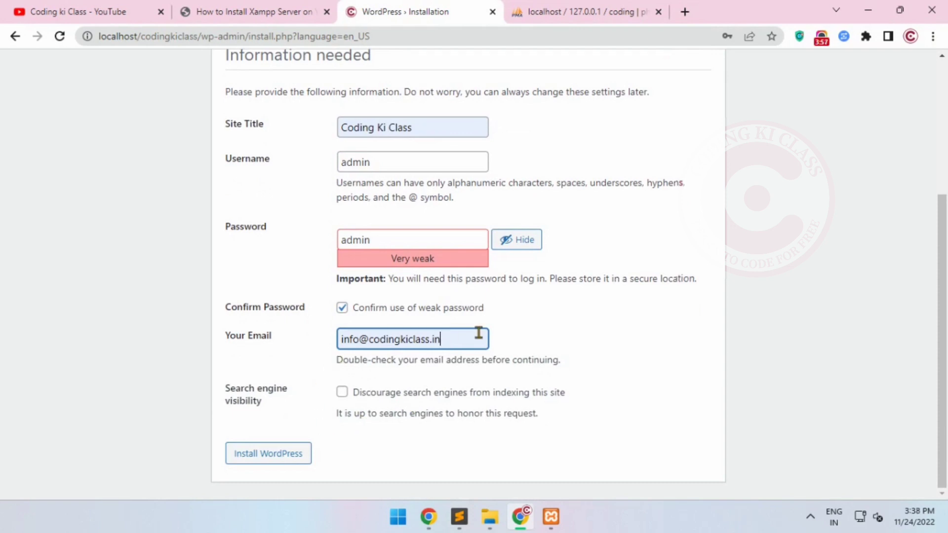
{"action": "left_click_drag", "start_coordinate": [478, 333], "coordinate": [369, 339]}
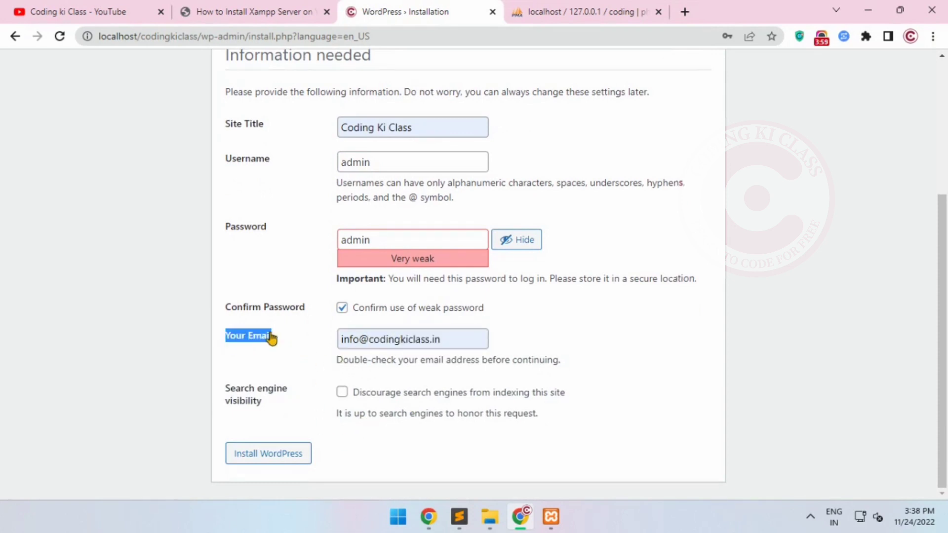
{"action": "left_click_drag", "start_coordinate": [225, 307], "coordinate": [232, 309]}
{"action": "left_click", "coordinate": [332, 313]}
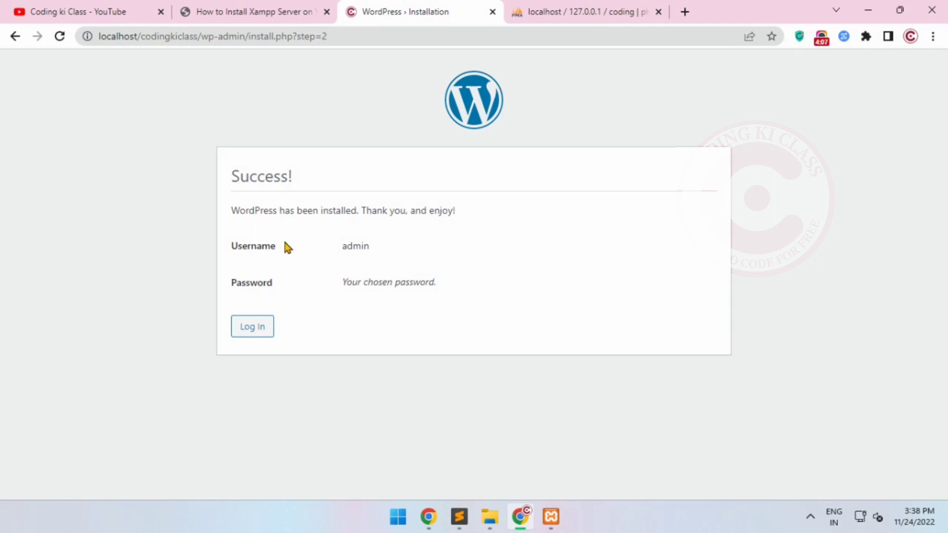
Review the installation success message, dismissing the browser's password warning, and proceed to the WordPress login page
{"action": "left_click_drag", "start_coordinate": [229, 176], "coordinate": [315, 177]}
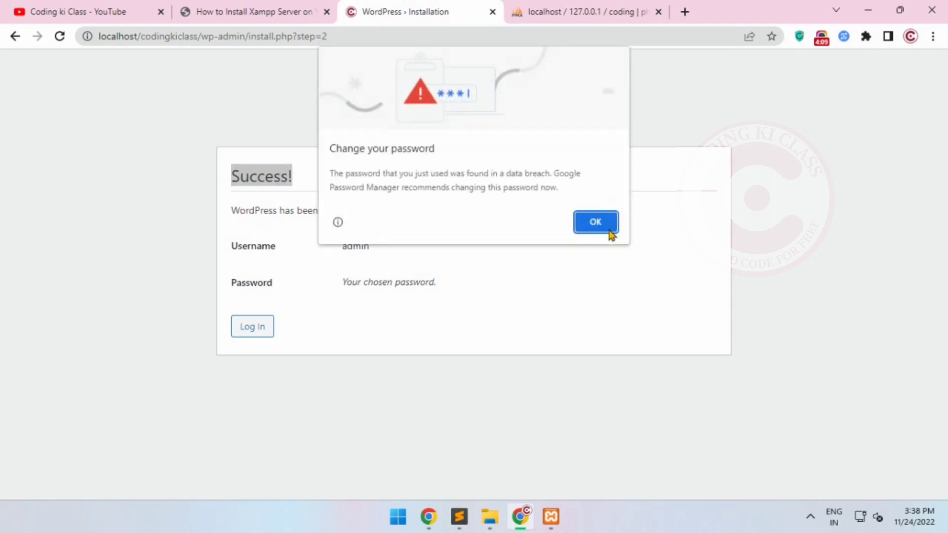
{"action": "left_click", "coordinate": [609, 232]}
{"action": "left_click_drag", "start_coordinate": [241, 212], "coordinate": [454, 212]}
{"action": "left_click", "coordinate": [446, 231]}
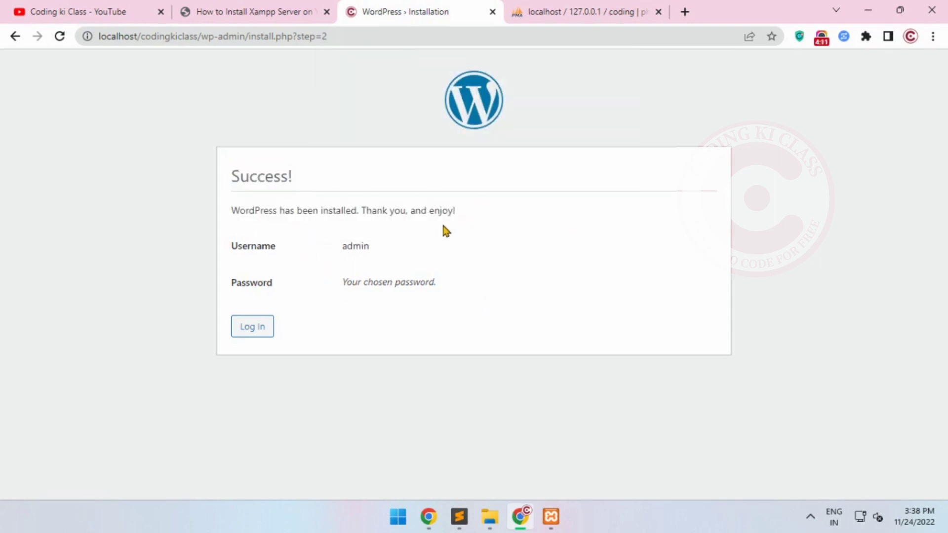
{"action": "left_click", "coordinate": [248, 328]}
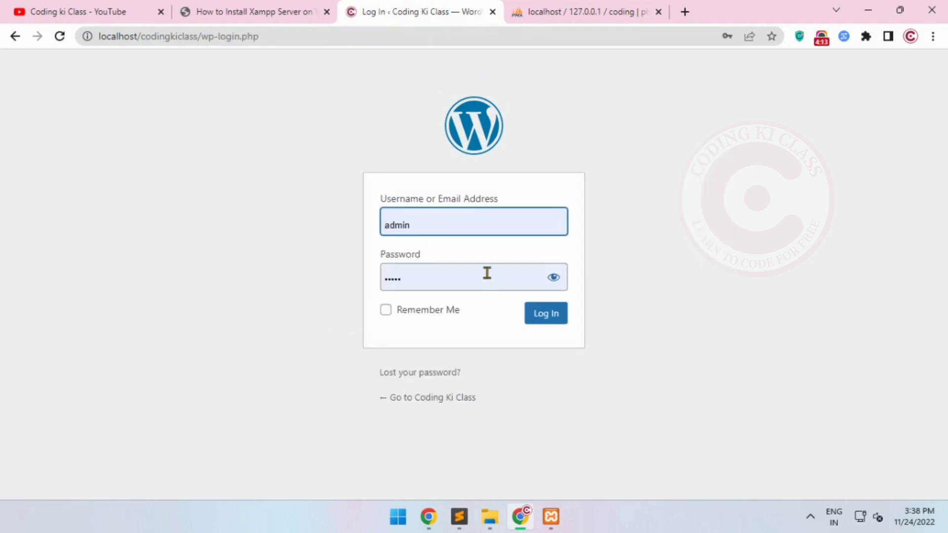
Reveal the prefilled login password and clear both the username and password fields
{"action": "left_click", "coordinate": [535, 270]}
{"action": "left_click", "coordinate": [551, 277]}
{"action": "double_click", "coordinate": [448, 271]}
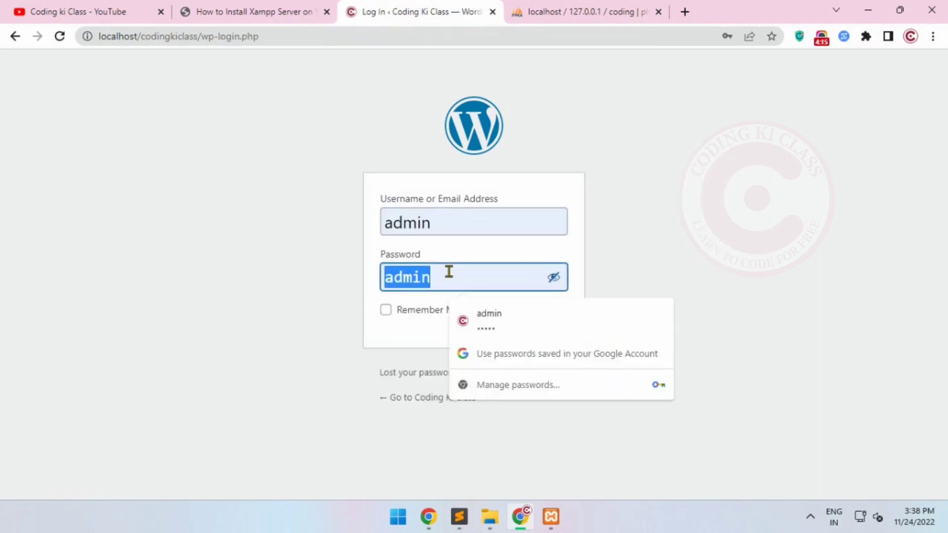
{"action": "left_click", "coordinate": [584, 251]}
{"action": "double_click", "coordinate": [474, 228]}
{"action": "key", "text": "BackSpace"}
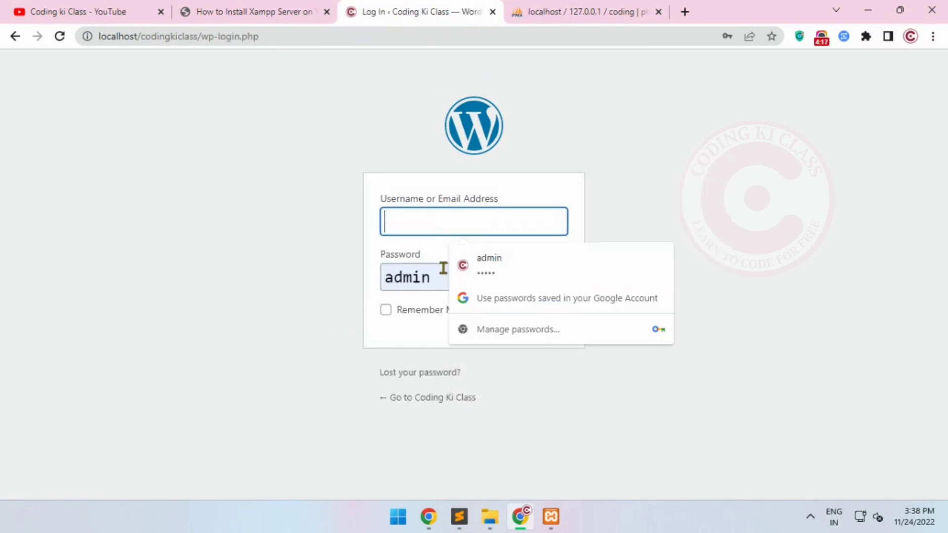
{"action": "double_click", "coordinate": [444, 271]}
{"action": "key", "text": "BackSpace"}
Fill the username and password fields with the saved admin credentials and log in to the WordPress dashboard
{"action": "left_click", "coordinate": [469, 221]}
{"action": "left_click_drag", "start_coordinate": [438, 200], "coordinate": [395, 202]}
{"action": "left_click", "coordinate": [421, 228]}
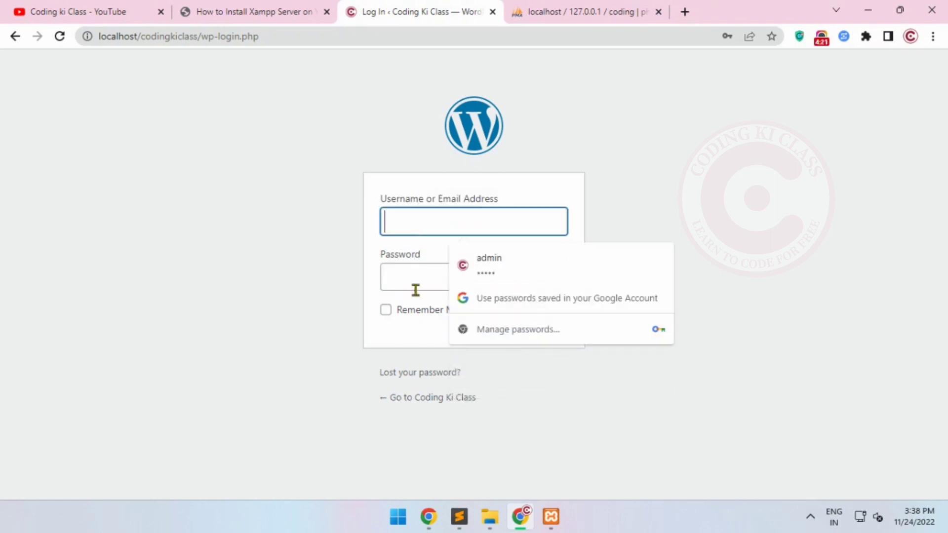
{"action": "left_click", "coordinate": [463, 269]}
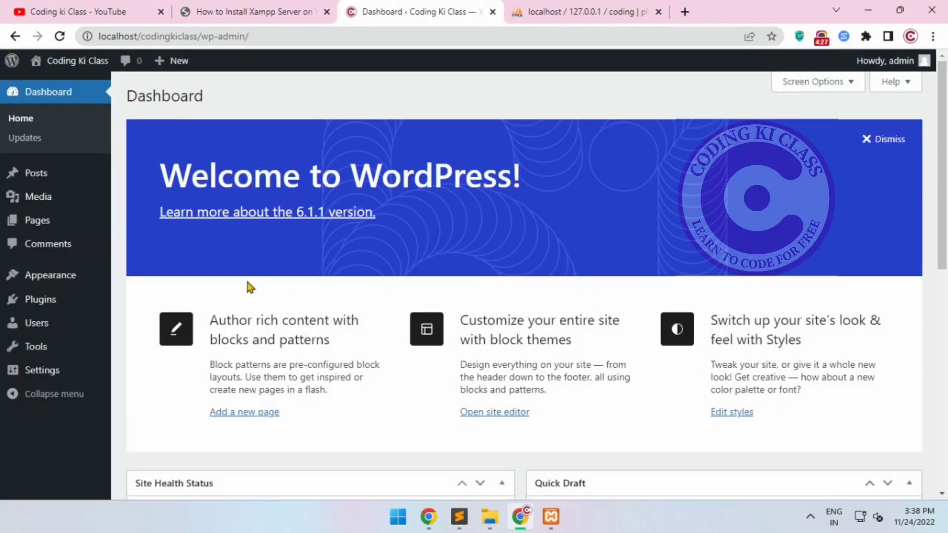
Look over the WordPress dashboard, from the welcome banner to the activity and news widgets
{"action": "left_click", "coordinate": [597, 220]}
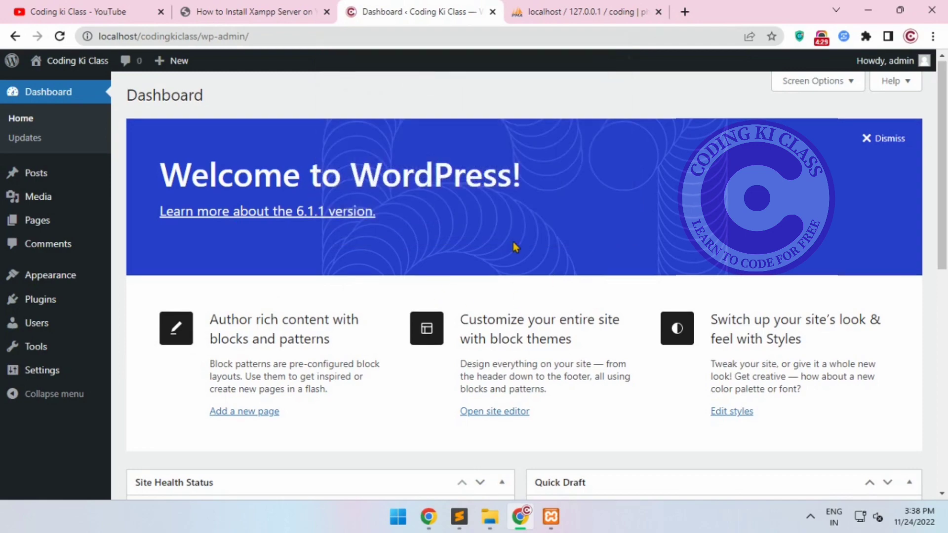
{"action": "scroll", "coordinate": [30, 239], "scroll_direction": "down", "scroll_amount": 3}
{"action": "scroll", "coordinate": [30, 239], "scroll_direction": "up", "scroll_amount": 3}
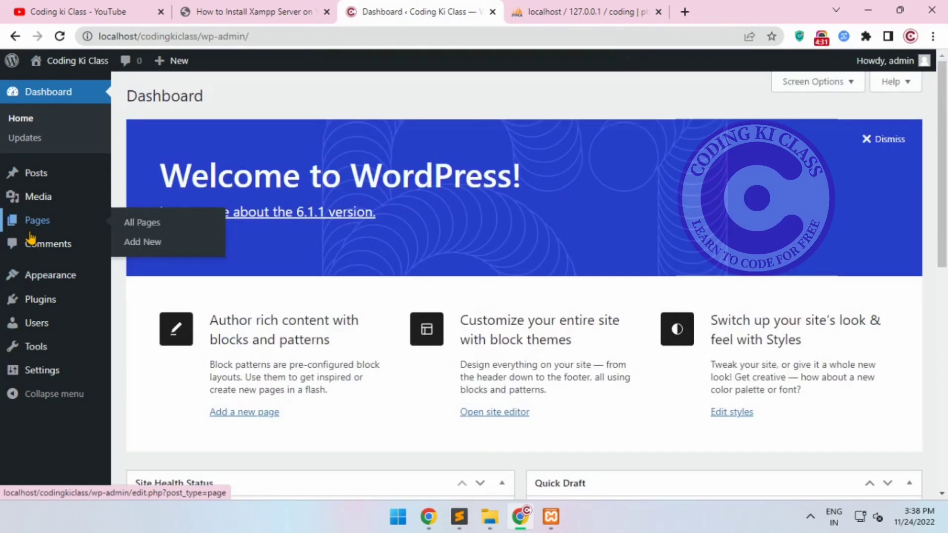
{"action": "scroll", "coordinate": [348, 306], "scroll_direction": "down", "scroll_amount": 3}
{"action": "scroll", "coordinate": [348, 306], "scroll_direction": "down", "scroll_amount": 5}
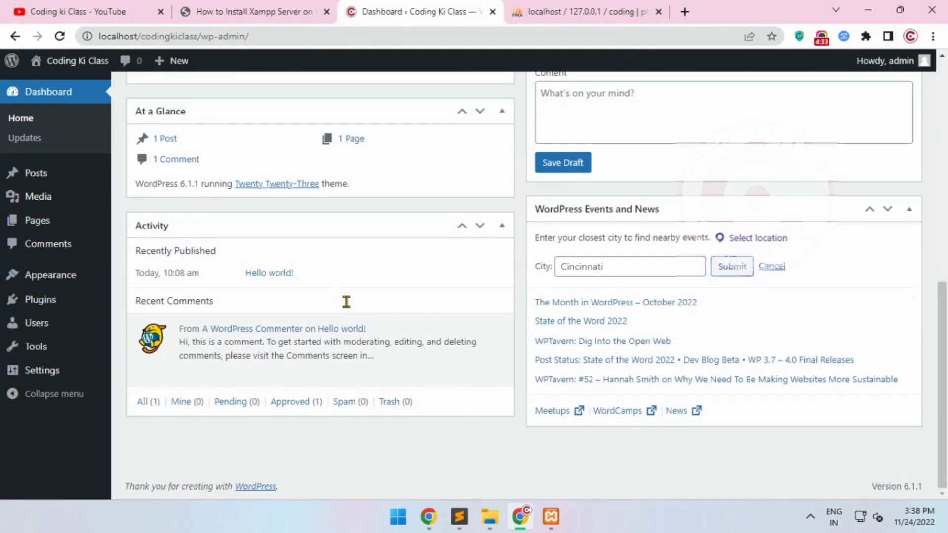
{"action": "scroll", "coordinate": [346, 301], "scroll_direction": "up", "scroll_amount": 8}
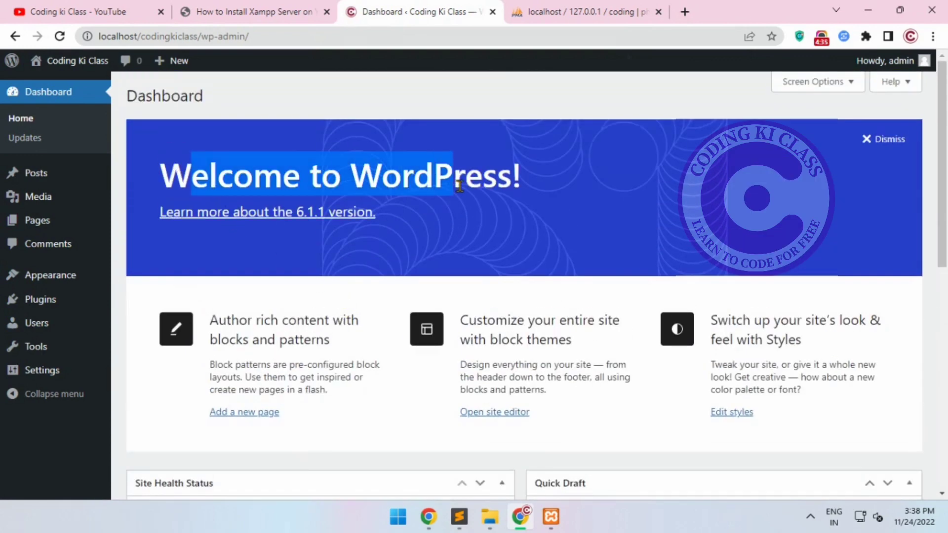
{"action": "scroll", "coordinate": [224, 221], "scroll_direction": "down", "scroll_amount": 3}
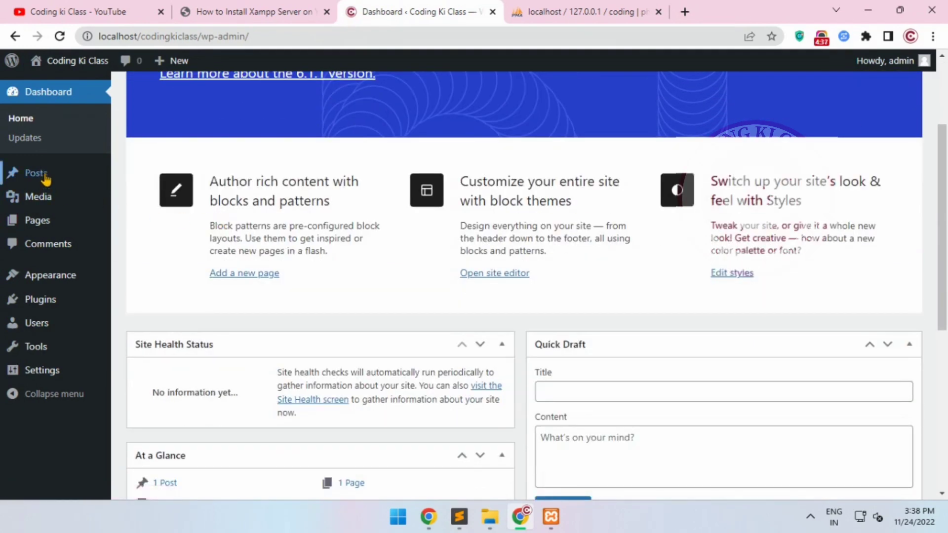
View the list of posts and open the Coding Ki Class site's front page in a new tab to examine it
{"action": "left_click", "coordinate": [30, 173]}
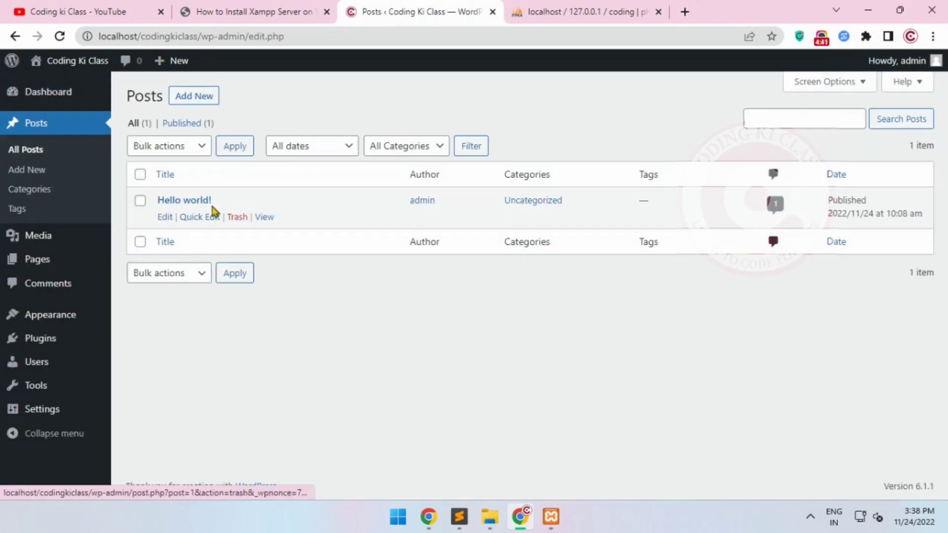
{"action": "middle_click", "coordinate": [44, 65]}
{"action": "left_click", "coordinate": [509, 12]}
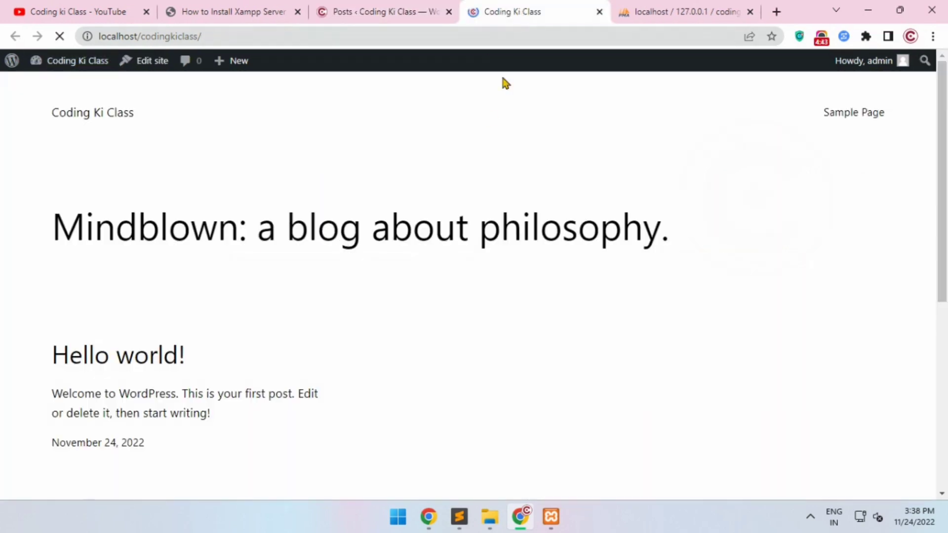
{"action": "scroll", "coordinate": [180, 264], "scroll_direction": "down", "scroll_amount": 6}
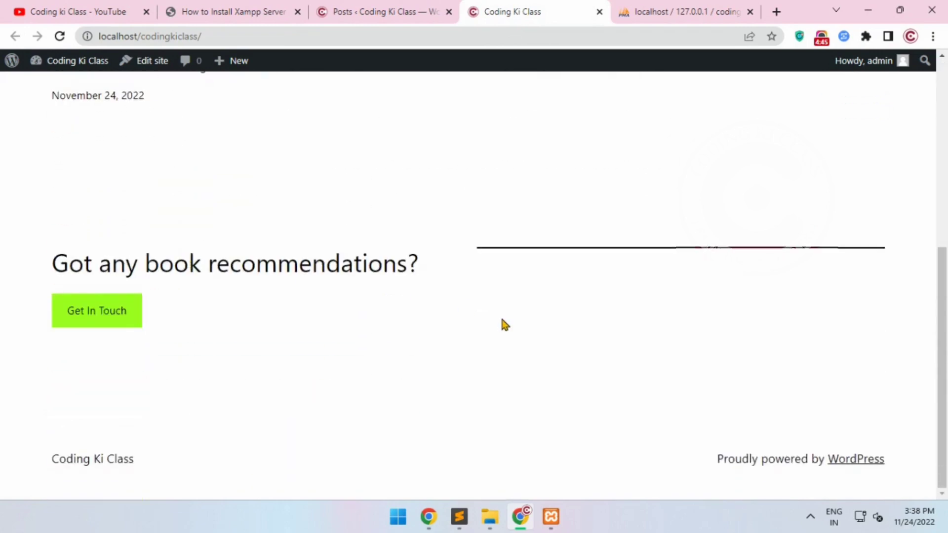
Return to the WordPress admin area and view the post categories, tags, media library and pages list
{"action": "left_click", "coordinate": [395, 14]}
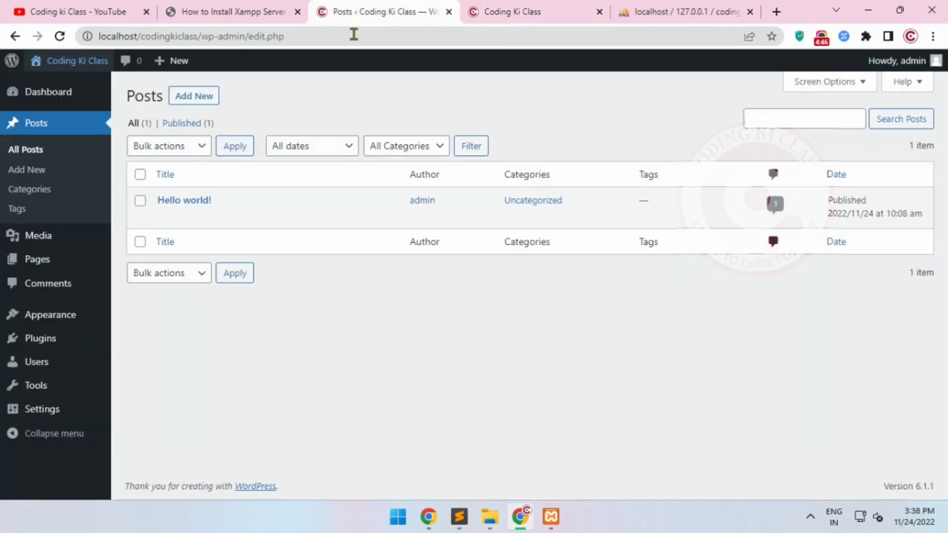
{"action": "left_click", "coordinate": [31, 194]}
{"action": "left_click", "coordinate": [39, 213]}
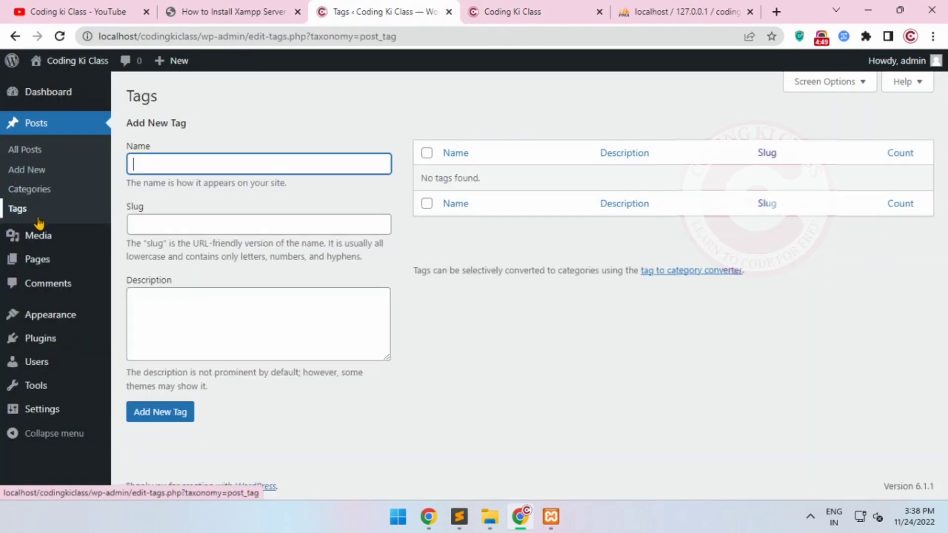
{"action": "left_click", "coordinate": [31, 241]}
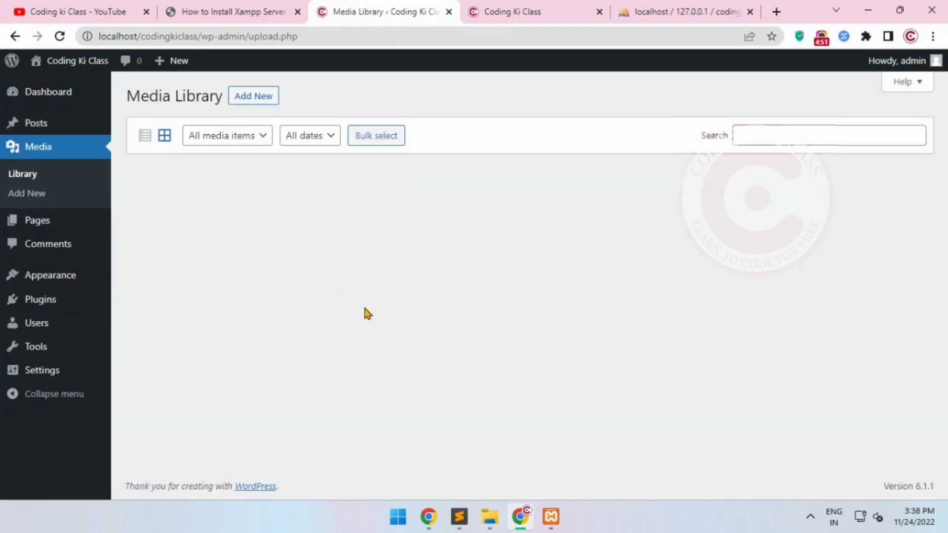
{"action": "left_click", "coordinate": [34, 231]}
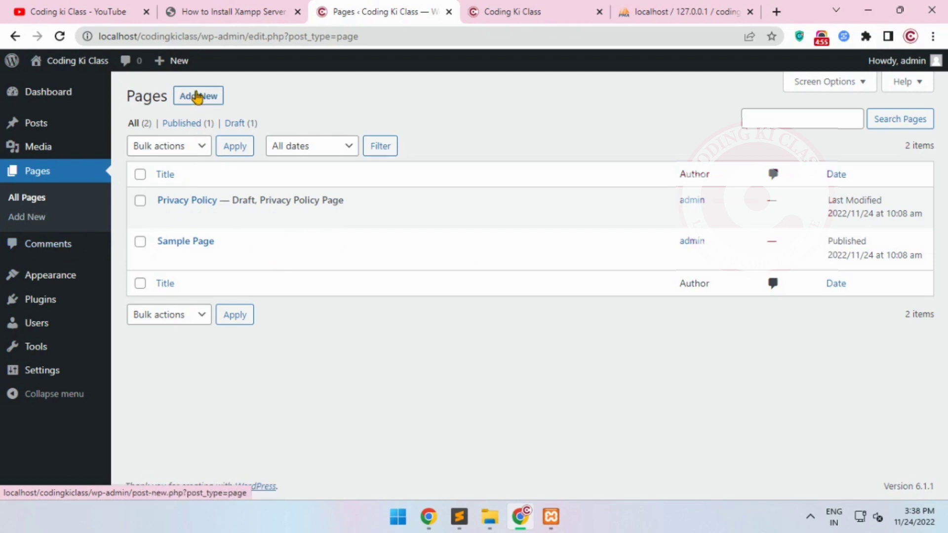
Open the editor for a new page, and leave it without saving to view the comments list
{"action": "left_click", "coordinate": [196, 97]}
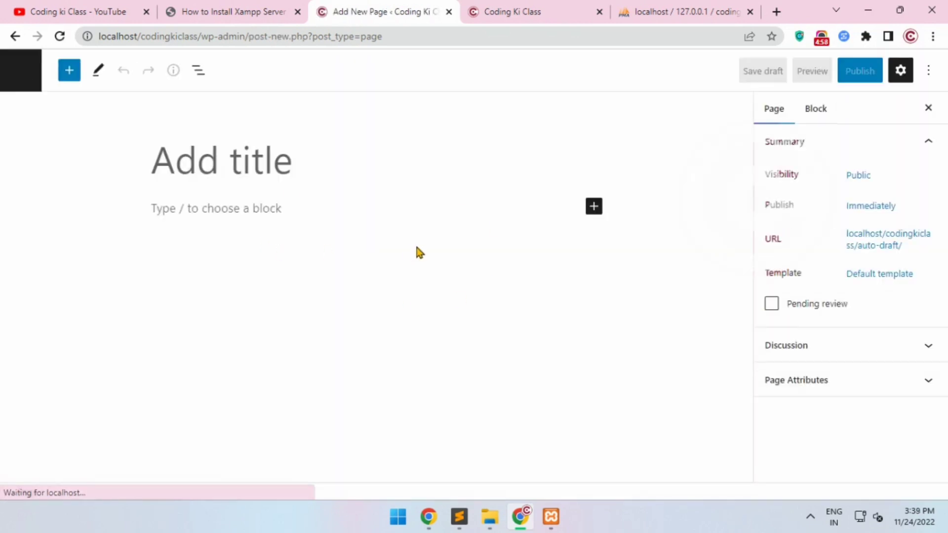
{"action": "left_click", "coordinate": [354, 207]}
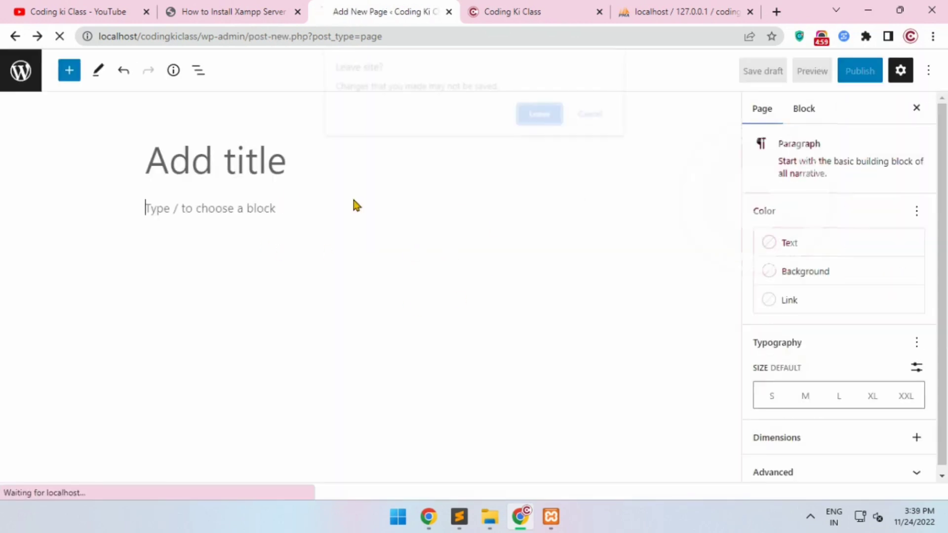
{"action": "left_click", "coordinate": [538, 118]}
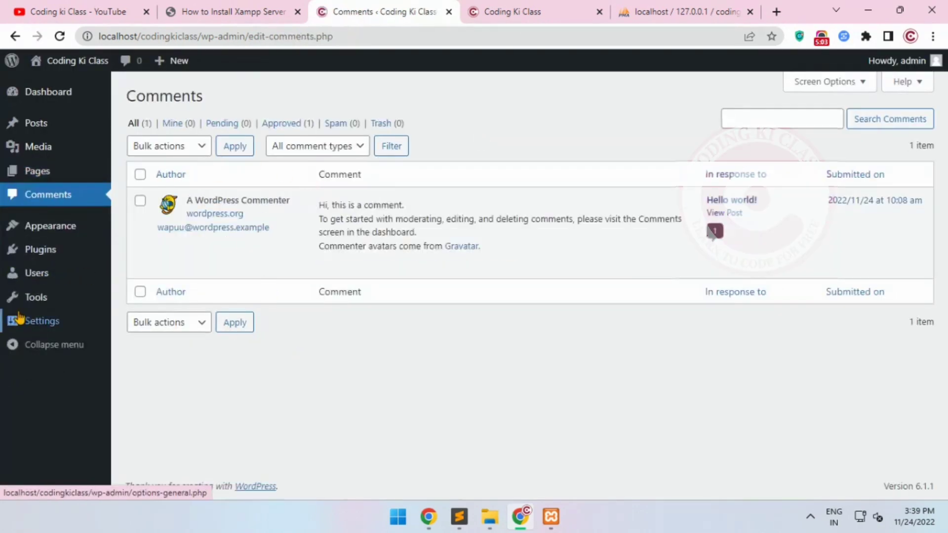
Review the installed themes, including the details of the active Twenty Twenty-Three theme
{"action": "left_click", "coordinate": [30, 235]}
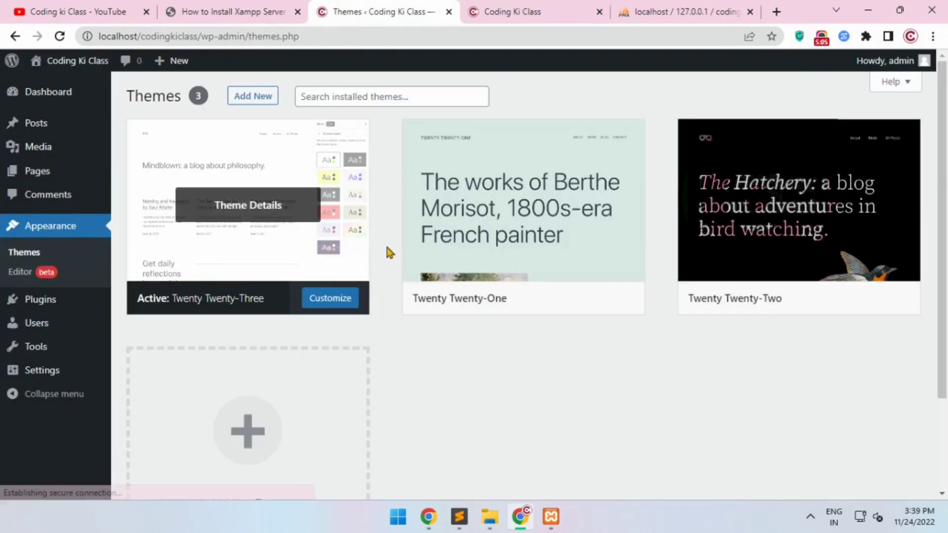
{"action": "scroll", "coordinate": [778, 267], "scroll_direction": "down", "scroll_amount": 3}
{"action": "scroll", "coordinate": [781, 265], "scroll_direction": "up", "scroll_amount": 3}
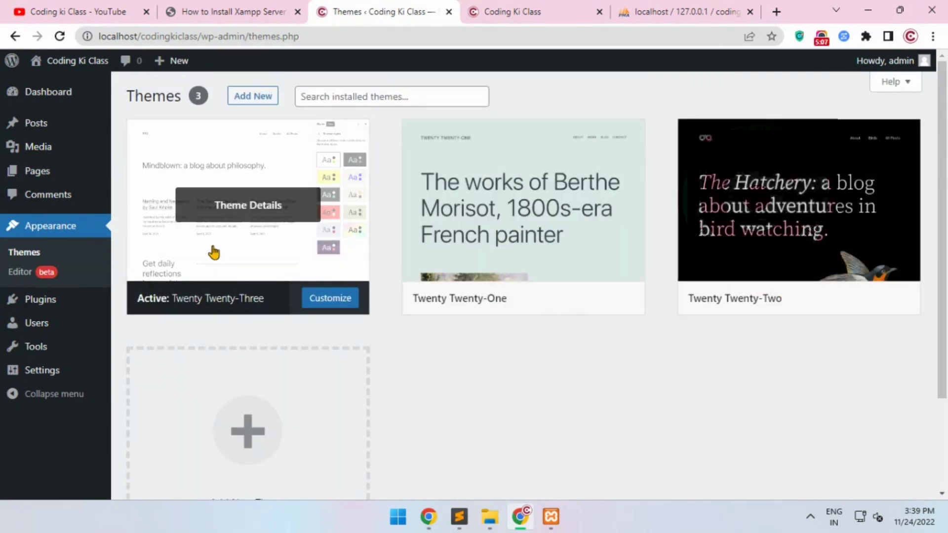
{"action": "left_click_drag", "start_coordinate": [175, 304], "coordinate": [266, 304]}
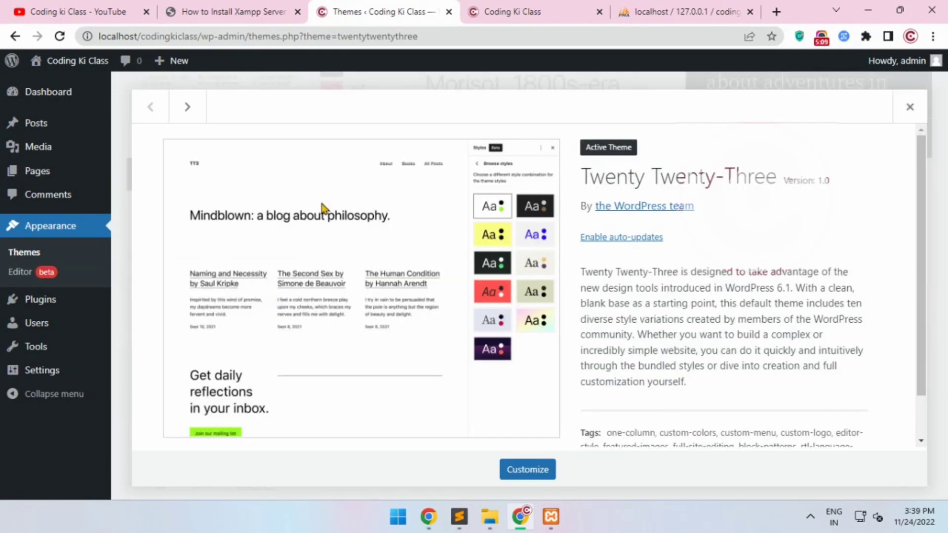
{"action": "left_click", "coordinate": [909, 107]}
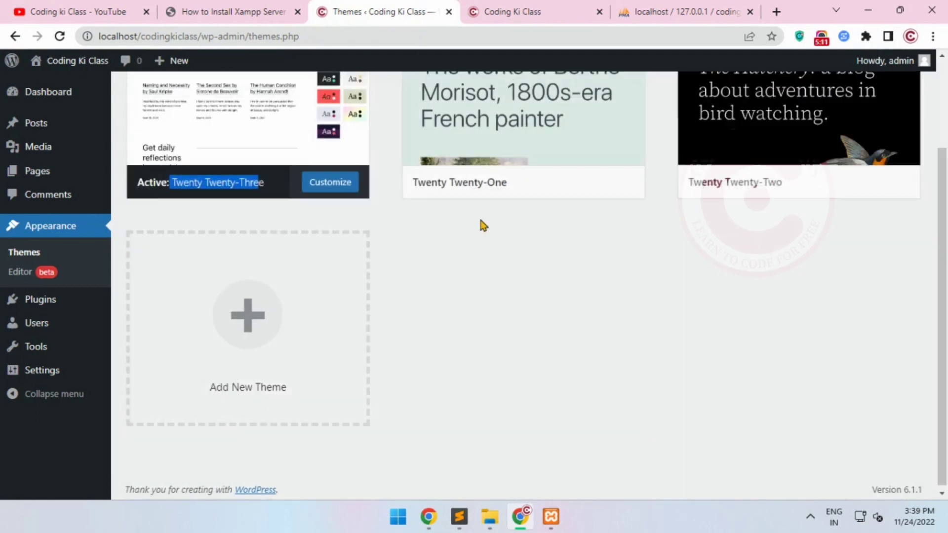
{"action": "left_click_drag", "start_coordinate": [421, 186], "coordinate": [508, 185]}
{"action": "left_click_drag", "start_coordinate": [662, 217], "coordinate": [750, 191]}
{"action": "left_click", "coordinate": [588, 277]}
{"action": "scroll", "coordinate": [314, 226], "scroll_direction": "up", "scroll_amount": 3}
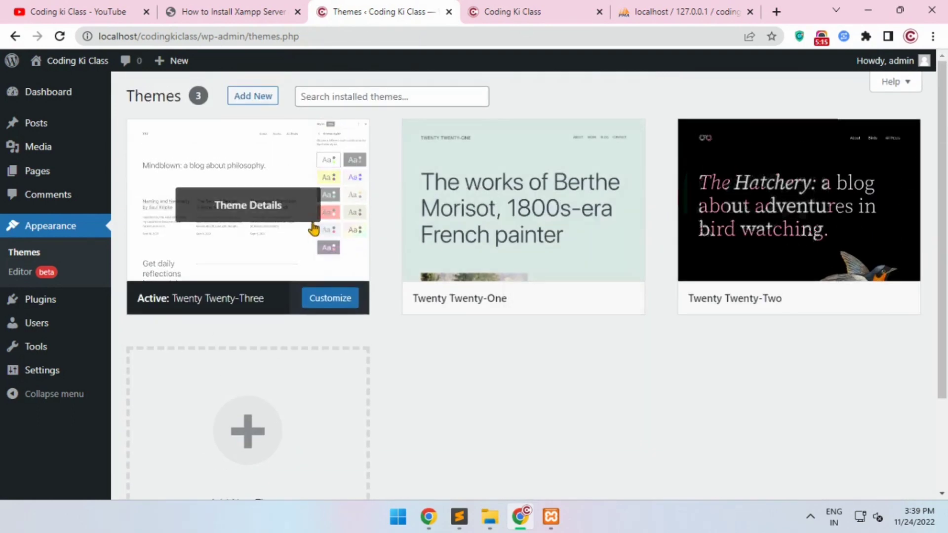
Browse the popular themes available to add, and open the list of installed plugins
{"action": "left_click", "coordinate": [252, 96]}
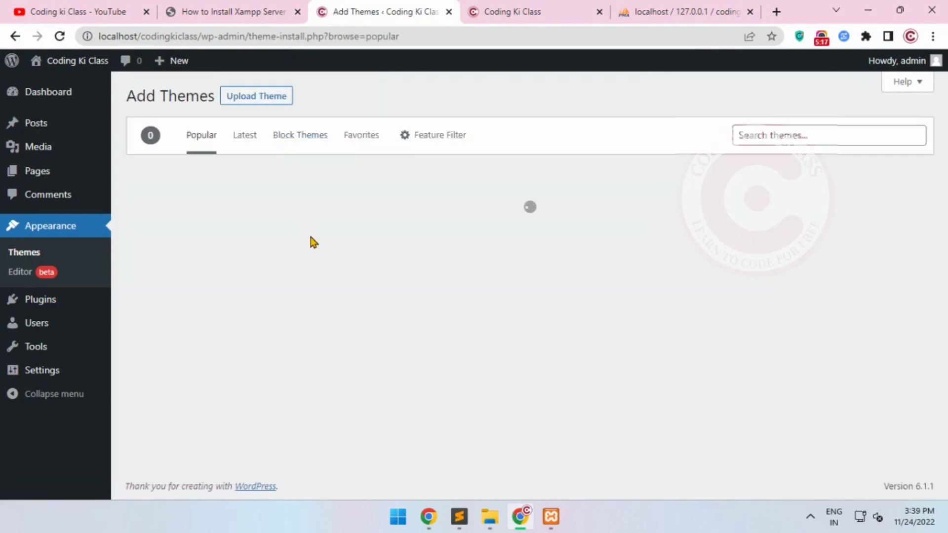
{"action": "scroll", "coordinate": [512, 279], "scroll_direction": "down", "scroll_amount": 10}
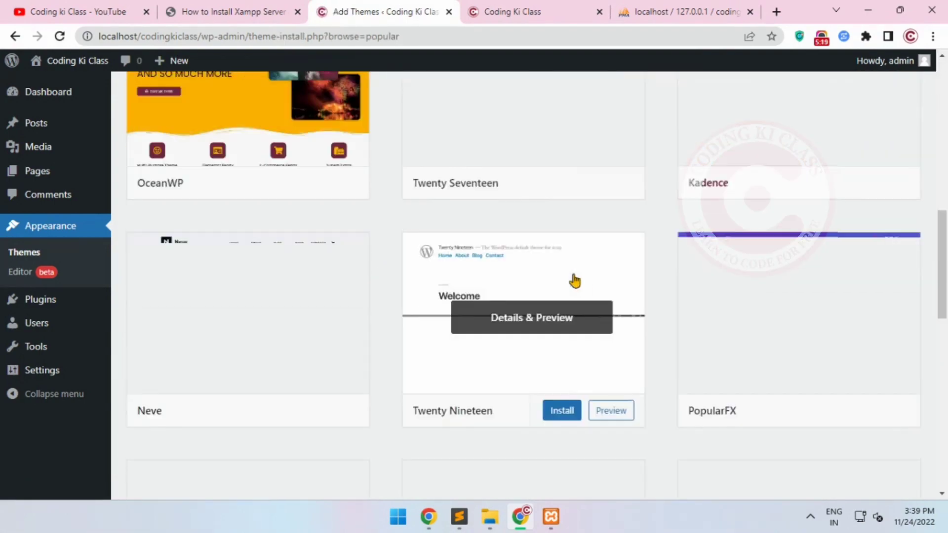
{"action": "scroll", "coordinate": [571, 279], "scroll_direction": "up", "scroll_amount": 10}
{"action": "scroll", "coordinate": [709, 221], "scroll_direction": "down", "scroll_amount": 15}
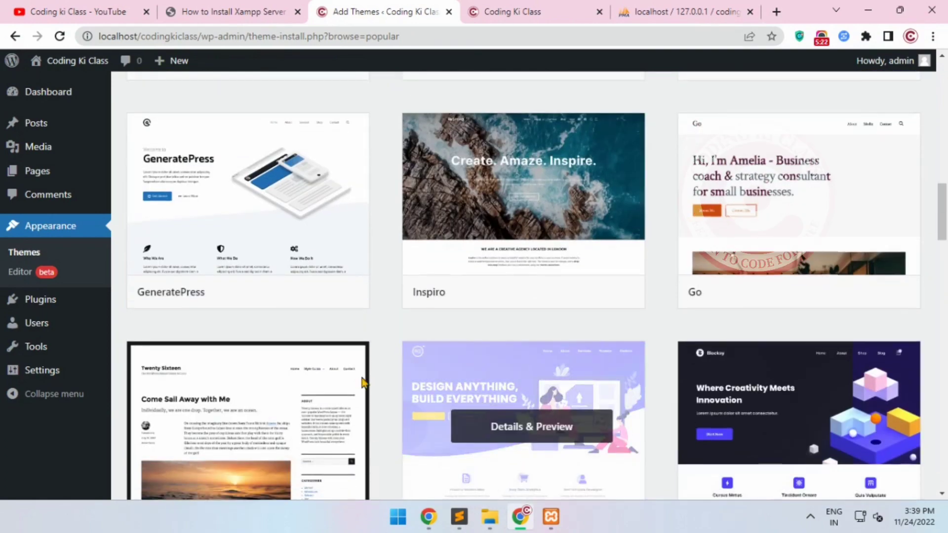
{"action": "left_click", "coordinate": [31, 305]}
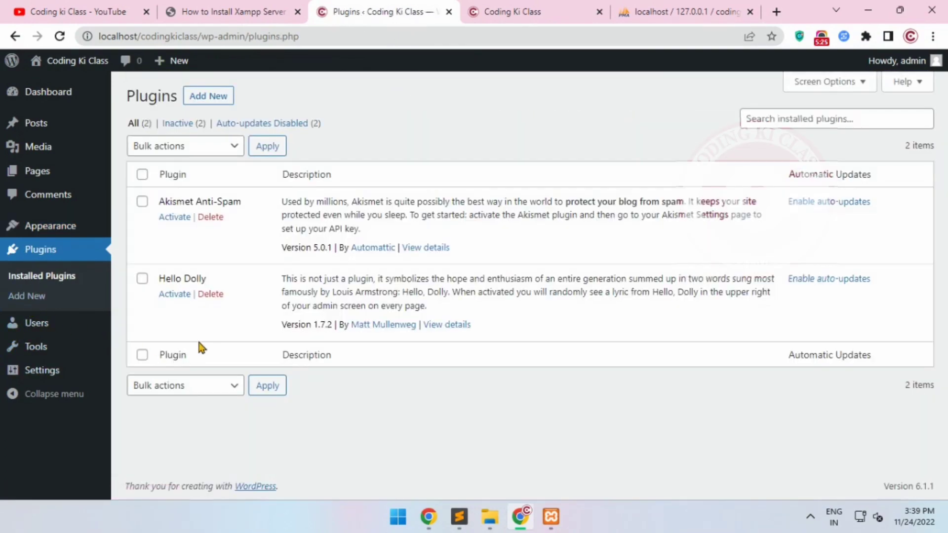
Review the two installed plugins, and browse the featured plugins and popular tags available to add
{"action": "left_click_drag", "start_coordinate": [175, 204], "coordinate": [254, 211]}
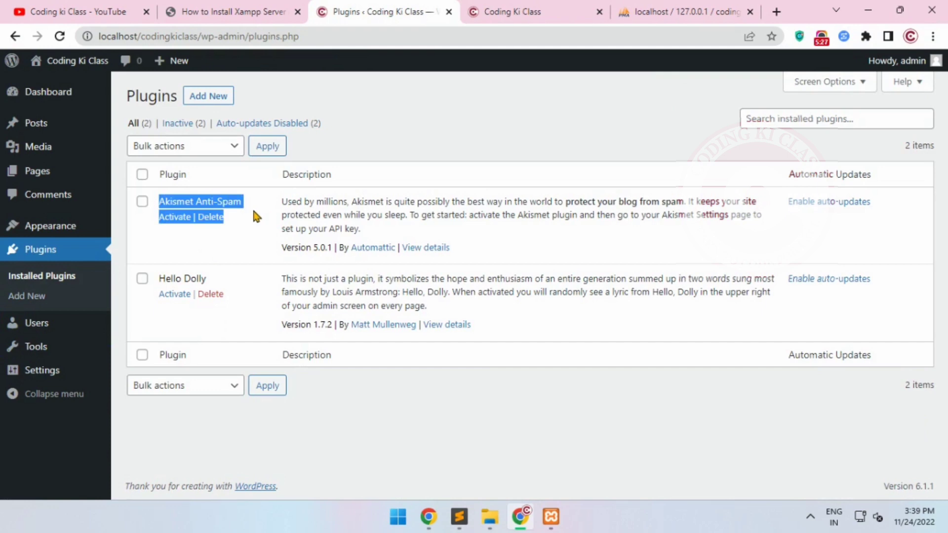
{"action": "left_click_drag", "start_coordinate": [165, 279], "coordinate": [191, 277]}
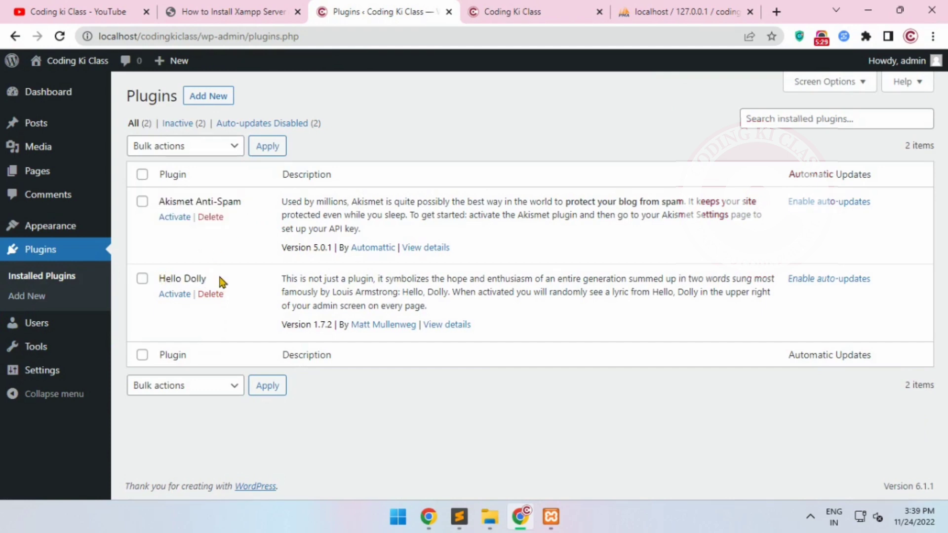
{"action": "left_click", "coordinate": [207, 97]}
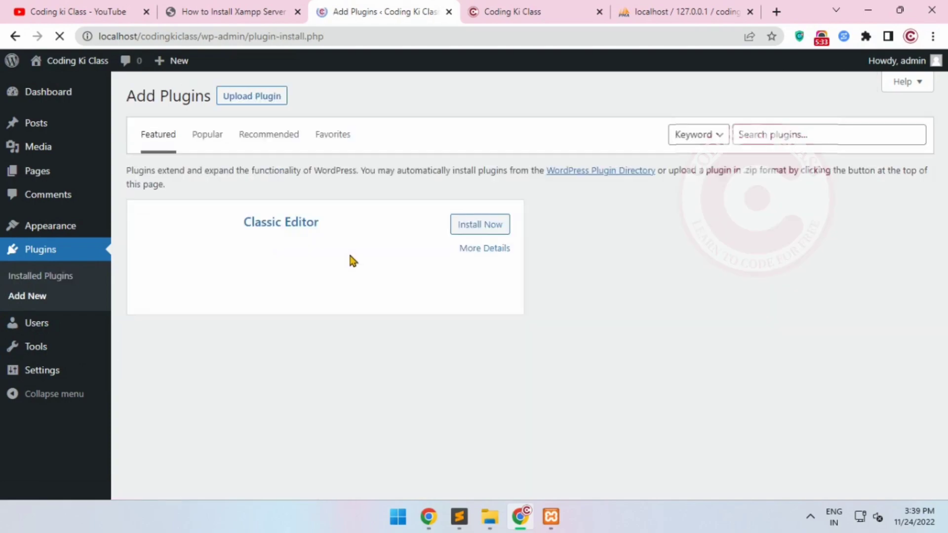
{"action": "scroll", "coordinate": [677, 269], "scroll_direction": "down", "scroll_amount": 5}
{"action": "scroll", "coordinate": [538, 326], "scroll_direction": "down", "scroll_amount": 12}
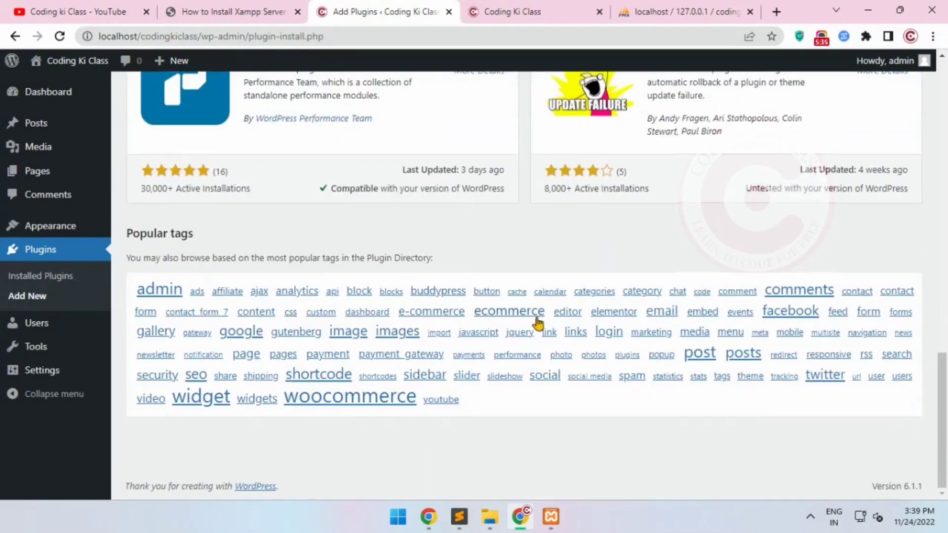
{"action": "scroll", "coordinate": [538, 326], "scroll_direction": "up", "scroll_amount": 12}
{"action": "scroll", "coordinate": [538, 326], "scroll_direction": "up", "scroll_amount": 5}
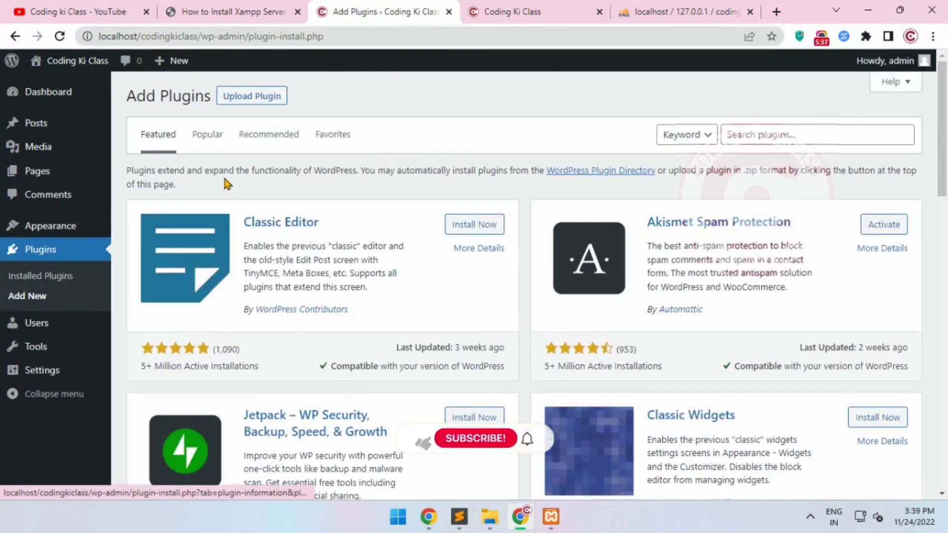
View the list of all users and the available tools of the site
{"action": "left_click", "coordinate": [29, 322]}
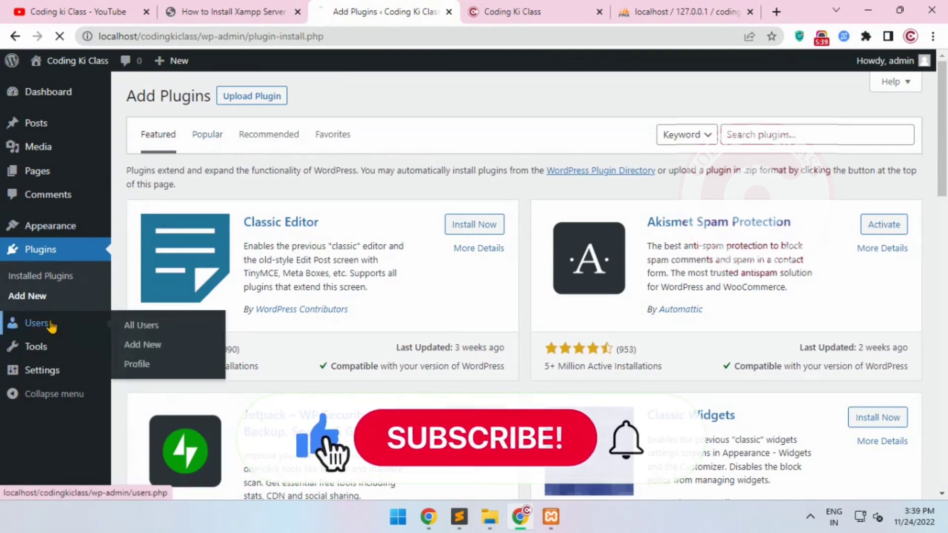
{"action": "mouse_move", "coordinate": [256, 210]}
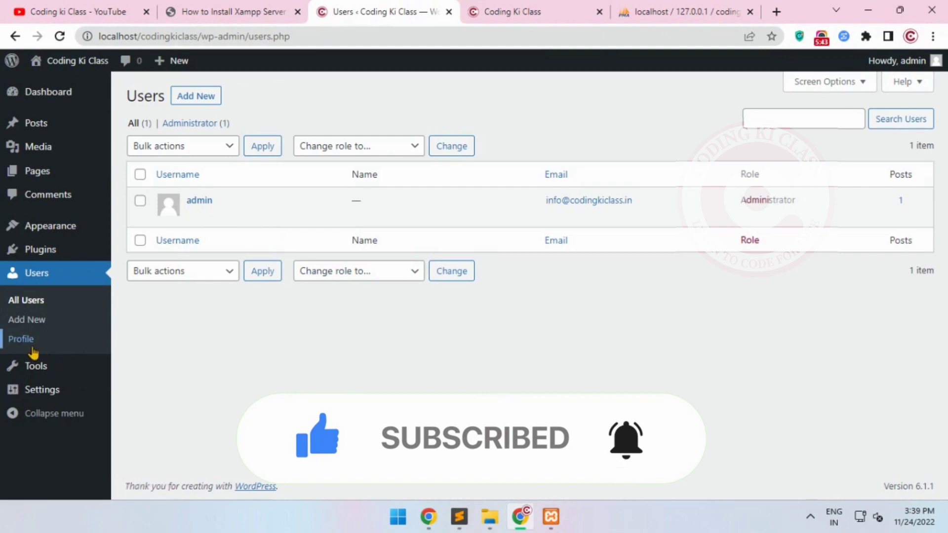
{"action": "left_click", "coordinate": [37, 365]}
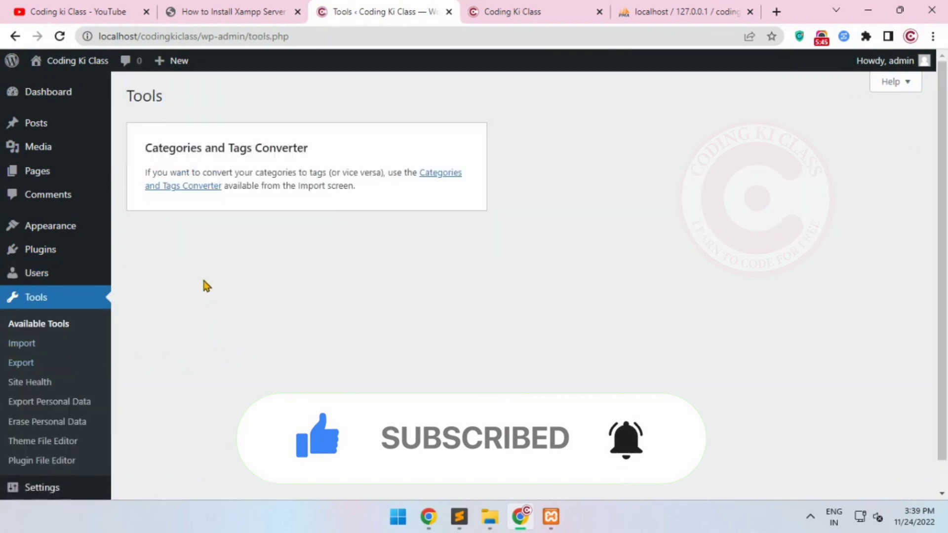
{"action": "scroll", "coordinate": [205, 284], "scroll_direction": "down", "scroll_amount": 1}
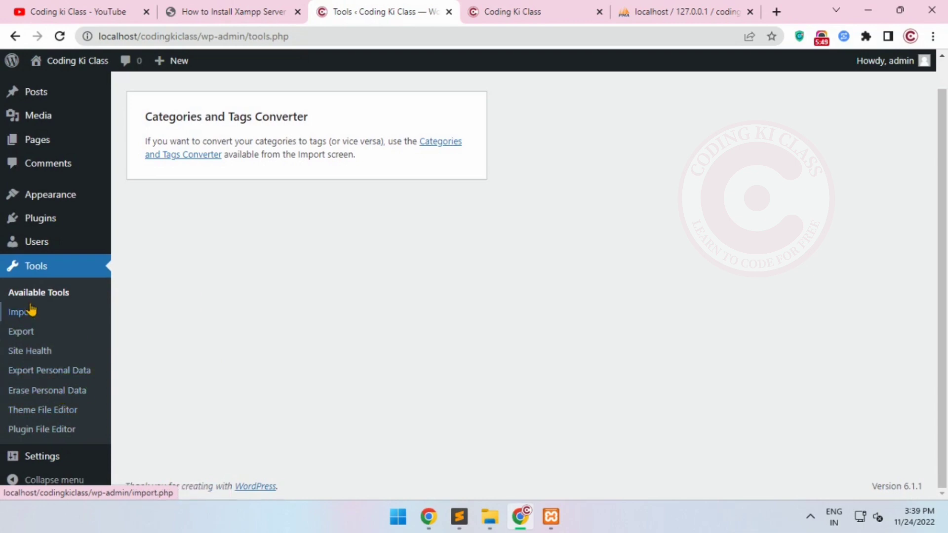
Change the site title to "Coding Ki Classdfasfd" in the general settings, save, and view the title on the live site
{"action": "mouse_move", "coordinate": [47, 464]}
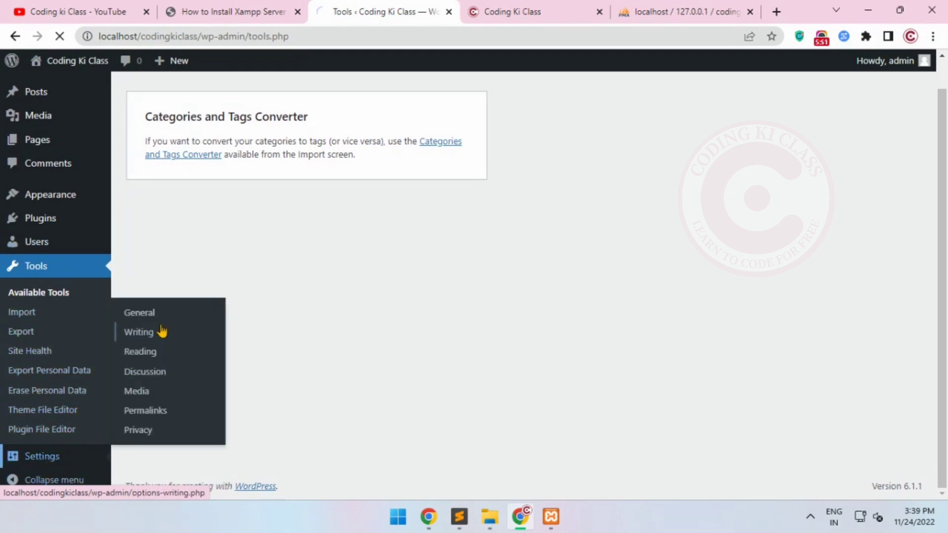
{"action": "left_click_drag", "start_coordinate": [361, 136], "coordinate": [297, 136]}
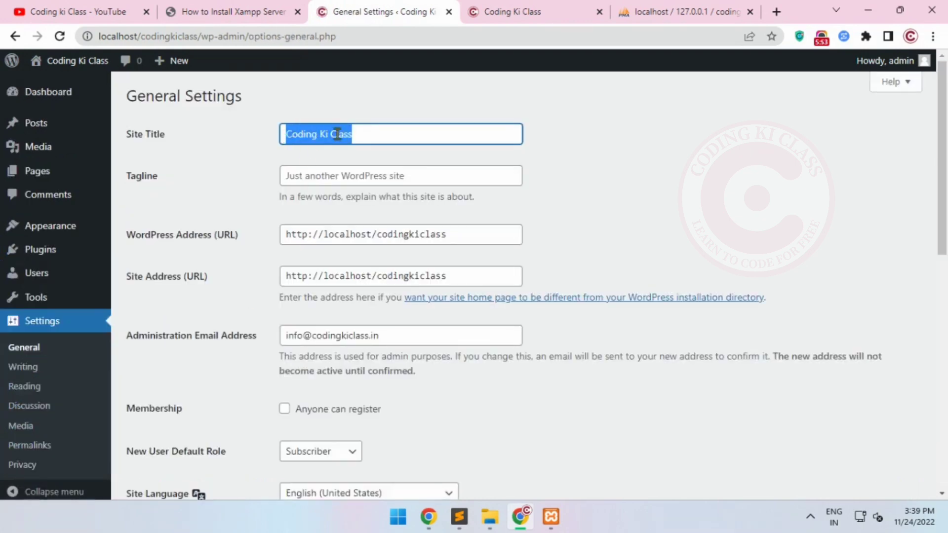
{"action": "left_click", "coordinate": [506, 15]}
{"action": "left_click", "coordinate": [415, 7]}
{"action": "left_click", "coordinate": [394, 176]}
{"action": "double_click", "coordinate": [365, 127]}
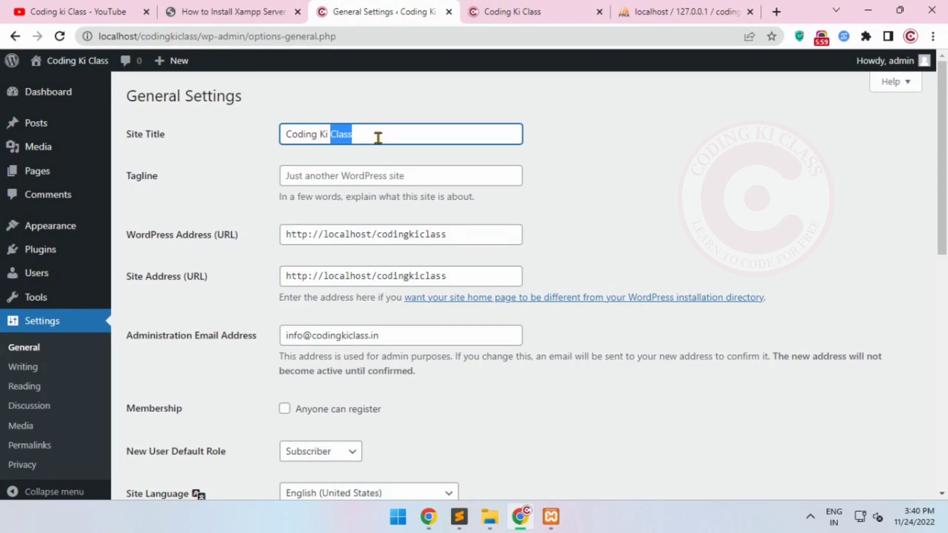
{"action": "scroll", "coordinate": [417, 247], "scroll_direction": "down", "scroll_amount": 10}
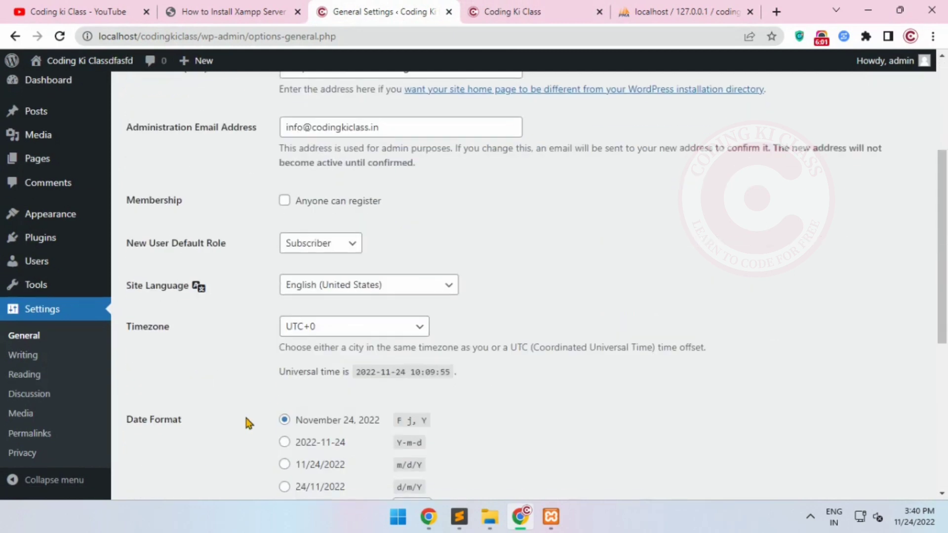
{"action": "left_click", "coordinate": [514, 12]}
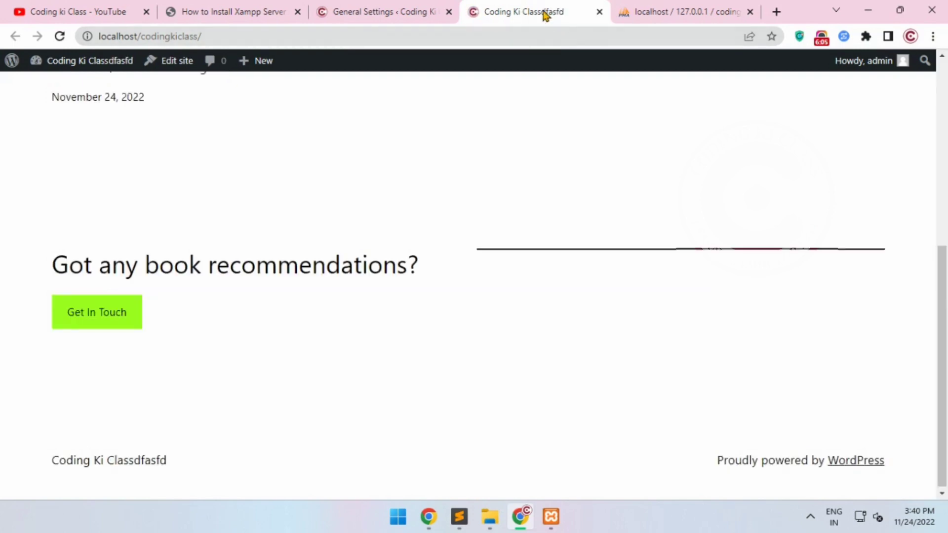
Set the site title back to "Coding Ki Class" in the general settings, save, and view the live site again
{"action": "left_click", "coordinate": [413, 20]}
{"action": "left_click", "coordinate": [393, 176]}
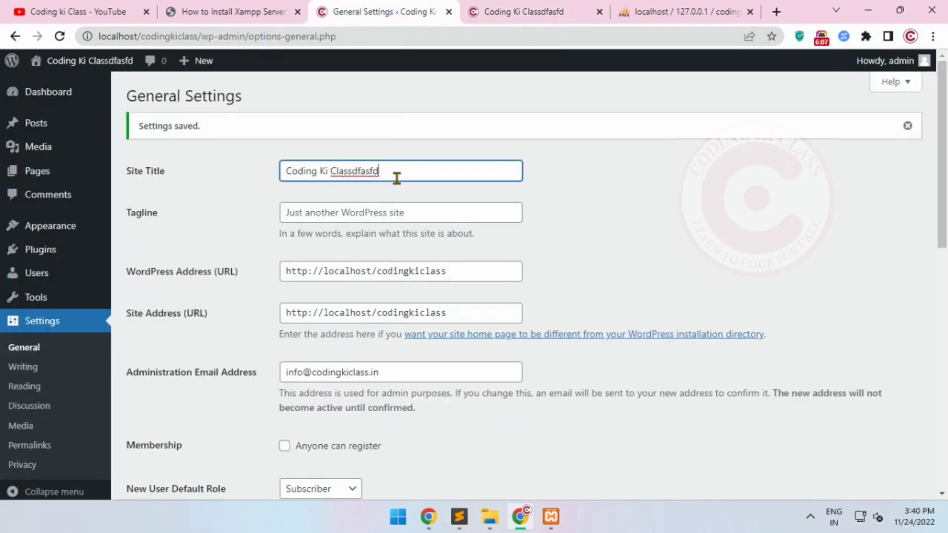
{"action": "key", "text": "BackSpace"}
{"action": "key", "text": "BackSpace"}
{"action": "scroll", "coordinate": [478, 209], "scroll_direction": "down", "scroll_amount": 4}
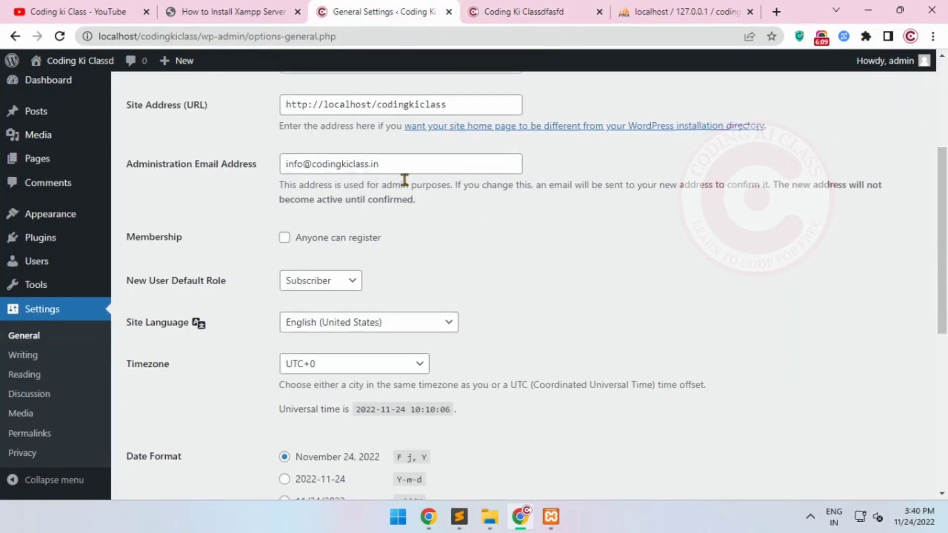
{"action": "scroll", "coordinate": [383, 104], "scroll_direction": "up", "scroll_amount": 3}
{"action": "left_click", "coordinate": [383, 103]}
{"action": "scroll", "coordinate": [449, 203], "scroll_direction": "down", "scroll_amount": 9}
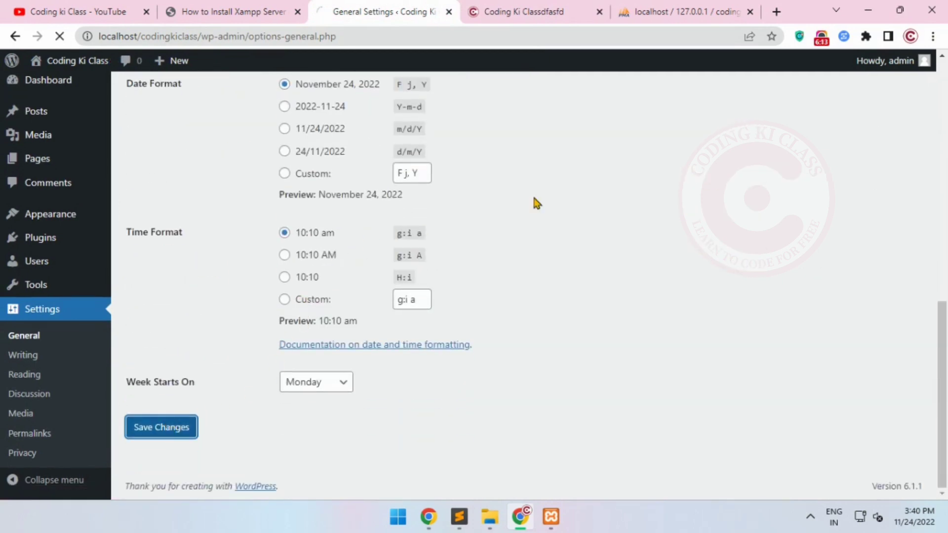
{"action": "left_click", "coordinate": [532, 12]}
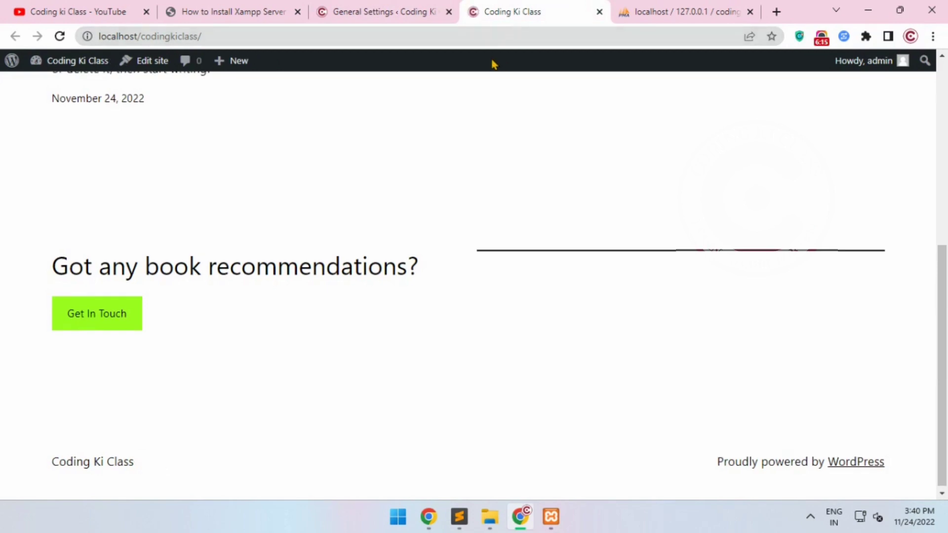
Return to the general settings to look over the remaining fields, and view the writing settings
{"action": "left_click", "coordinate": [386, 13]}
{"action": "scroll", "coordinate": [205, 261], "scroll_direction": "down", "scroll_amount": 1}
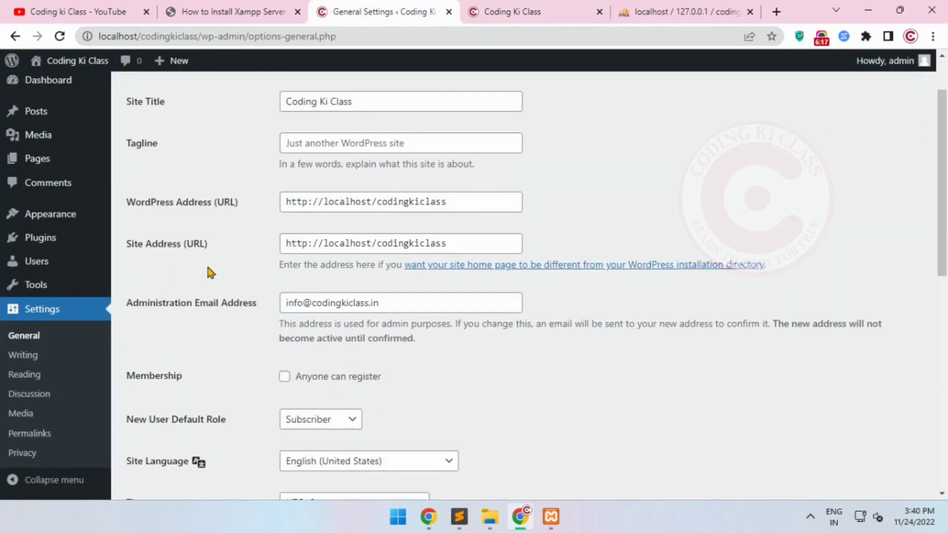
{"action": "left_click", "coordinate": [24, 366]}
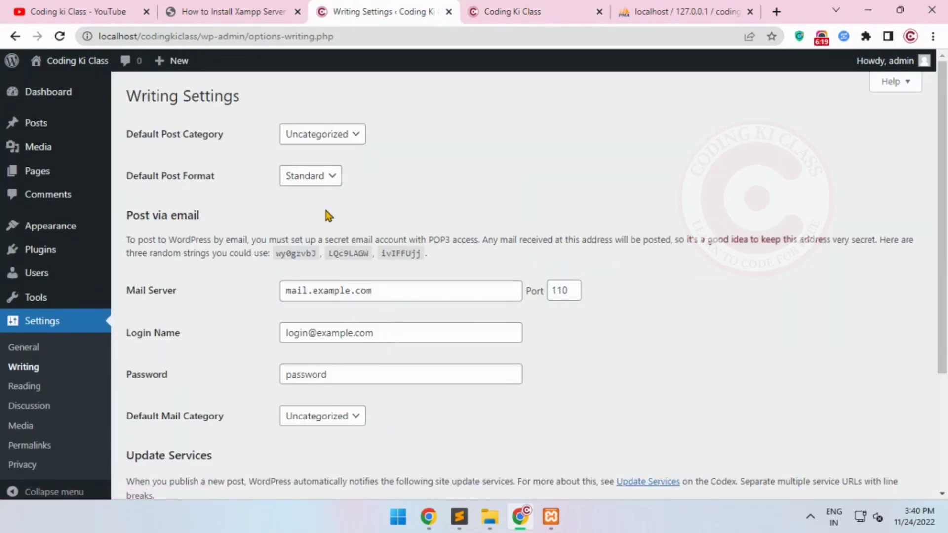
{"action": "scroll", "coordinate": [324, 292], "scroll_direction": "down", "scroll_amount": 3}
In the reading settings, switch the homepage display to a static page and examine the Homepage and Posts page choices without saving
{"action": "left_click", "coordinate": [20, 377]}
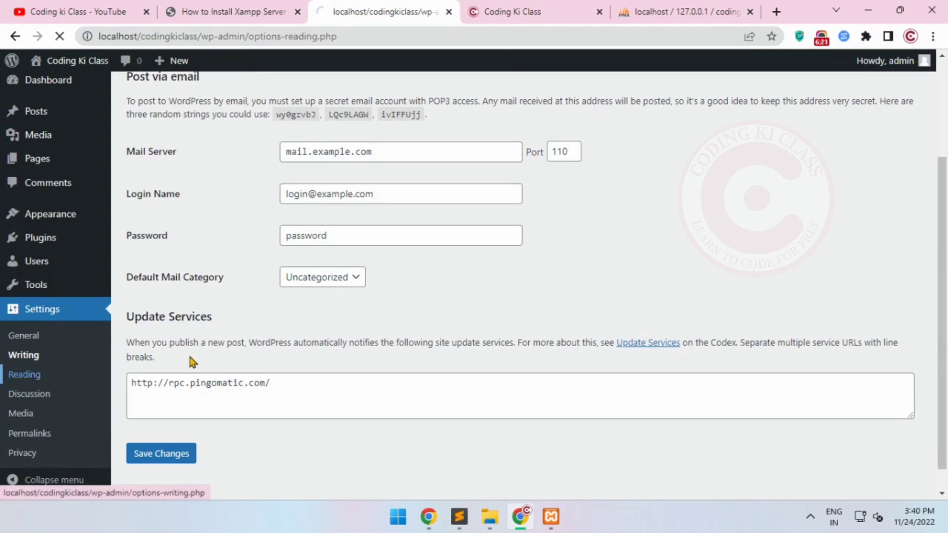
{"action": "left_click", "coordinate": [300, 156]}
{"action": "left_click", "coordinate": [355, 189]}
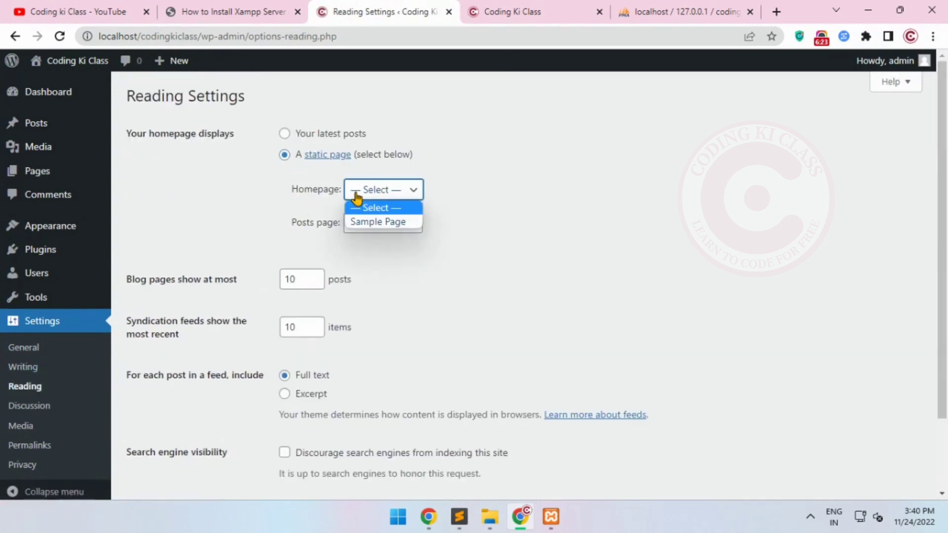
{"action": "left_click", "coordinate": [303, 209]}
{"action": "double_click", "coordinate": [303, 203]}
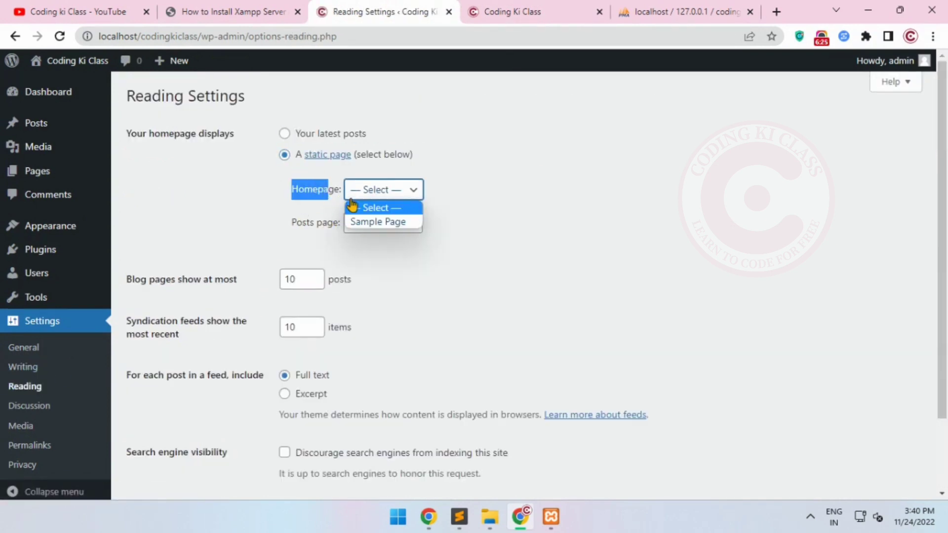
{"action": "left_click", "coordinate": [317, 239]}
{"action": "double_click", "coordinate": [315, 225]}
{"action": "left_click_drag", "start_coordinate": [317, 231], "coordinate": [346, 228]}
{"action": "left_click", "coordinate": [360, 227]}
{"action": "left_click", "coordinate": [360, 229]}
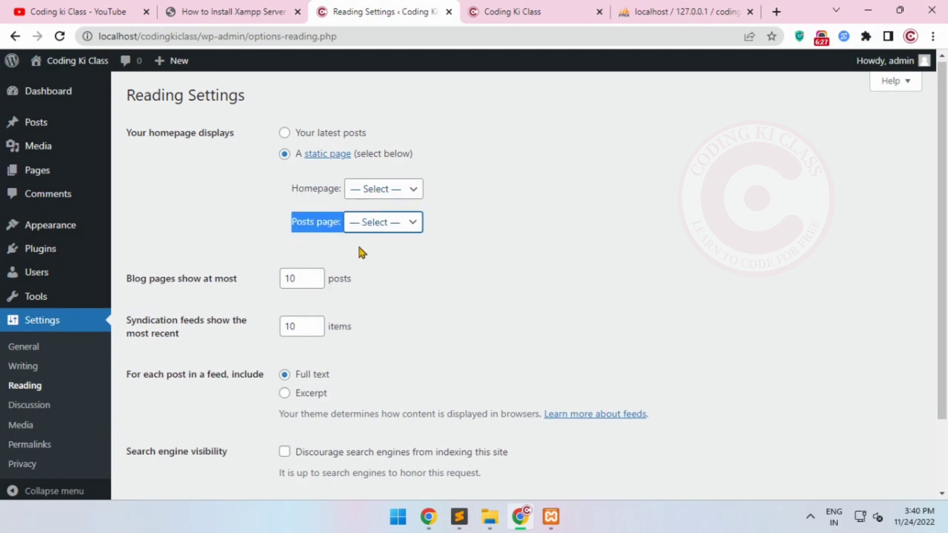
{"action": "scroll", "coordinate": [361, 251], "scroll_direction": "down", "scroll_amount": 3}
View the discussion settings, and review the thumbnail, medium and large image sizes in the media settings
{"action": "left_click", "coordinate": [34, 393]}
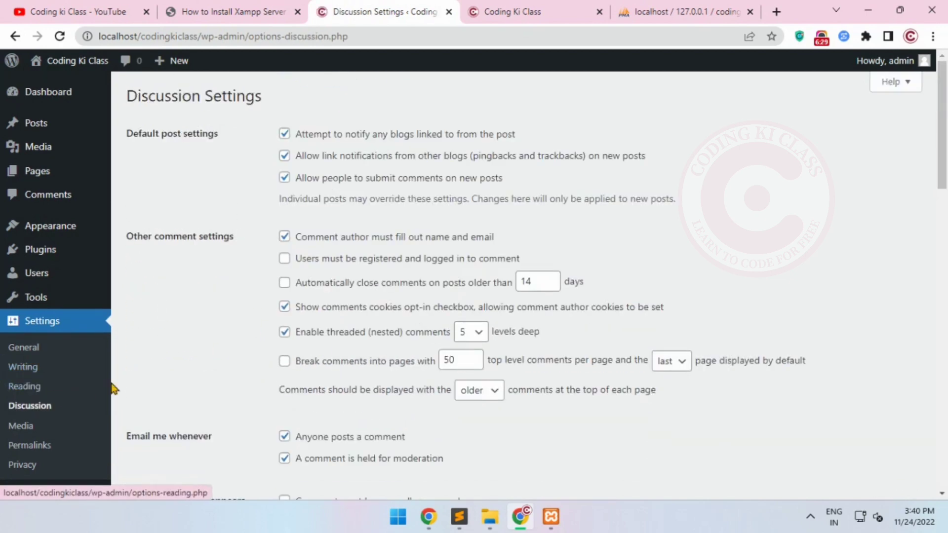
{"action": "scroll", "coordinate": [321, 293], "scroll_direction": "down", "scroll_amount": 3}
{"action": "left_click", "coordinate": [18, 425]}
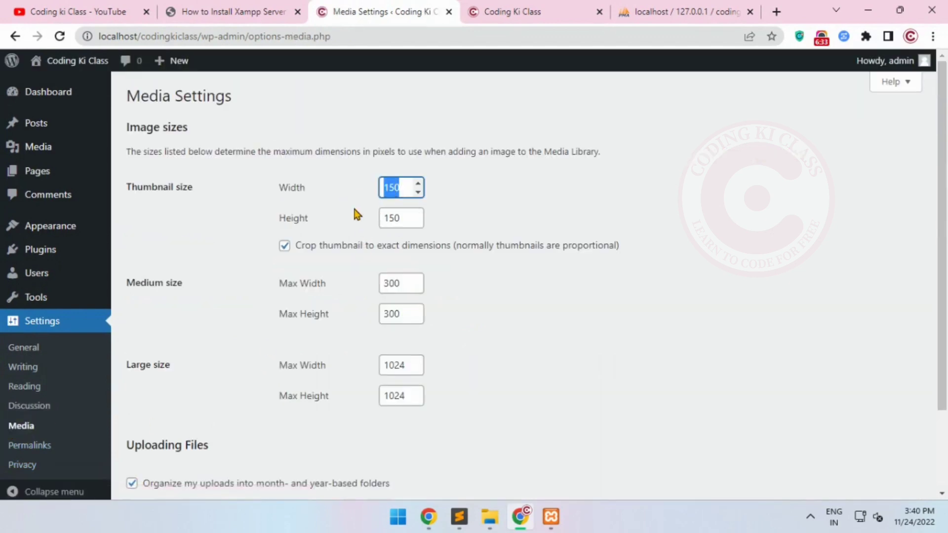
{"action": "left_click", "coordinate": [398, 215]}
{"action": "left_click_drag", "start_coordinate": [168, 187], "coordinate": [143, 187]}
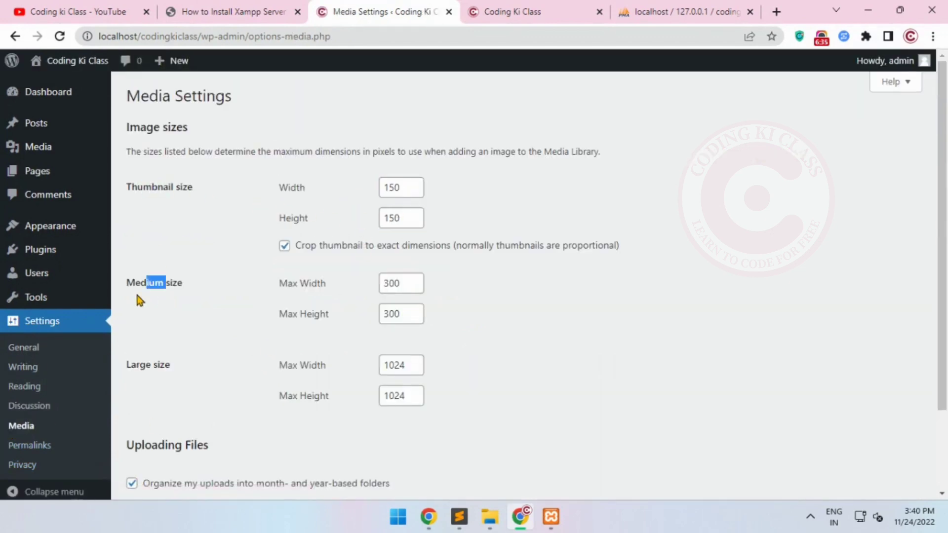
{"action": "left_click_drag", "start_coordinate": [136, 295], "coordinate": [124, 299]}
{"action": "left_click_drag", "start_coordinate": [152, 361], "coordinate": [104, 367]}
{"action": "left_click", "coordinate": [198, 372]}
{"action": "scroll", "coordinate": [198, 373], "scroll_direction": "down", "scroll_amount": 3}
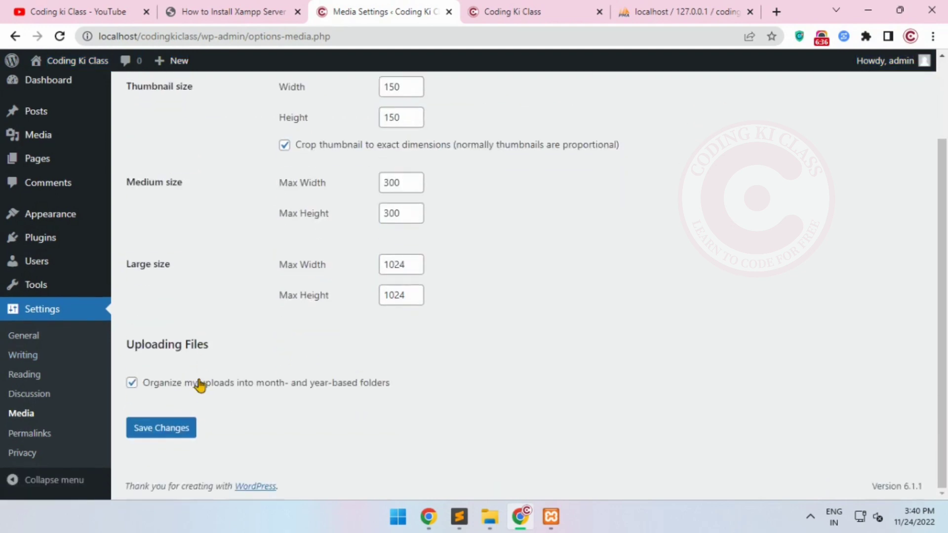
Open the permalink settings and select the Post name permalink structure
{"action": "left_click", "coordinate": [44, 434]}
{"action": "scroll", "coordinate": [268, 346], "scroll_direction": "down", "scroll_amount": 4}
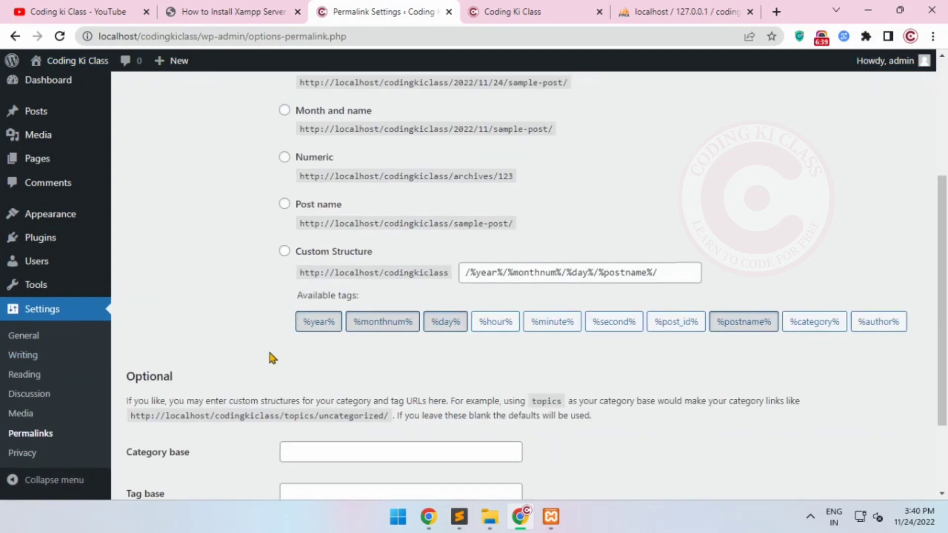
{"action": "left_click_drag", "start_coordinate": [598, 283], "coordinate": [496, 276]}
{"action": "left_click", "coordinate": [485, 270]}
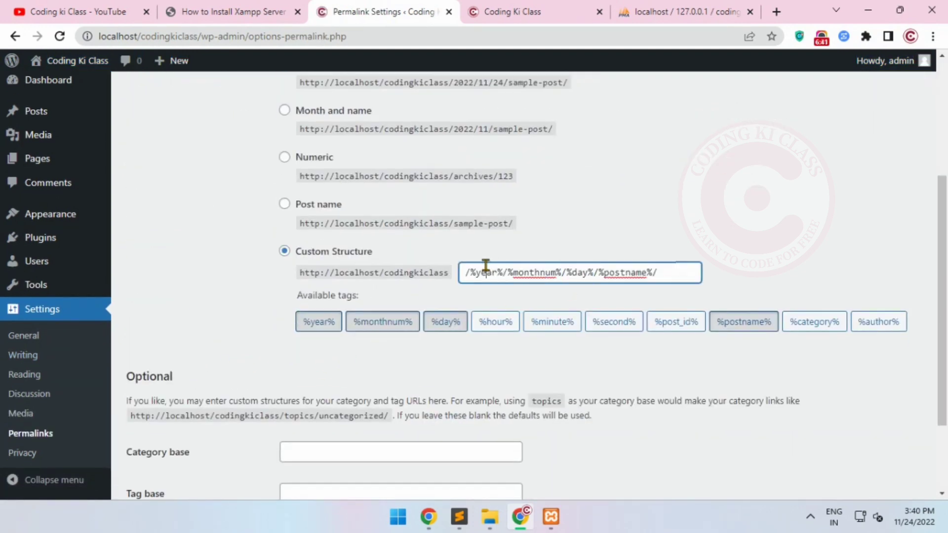
{"action": "scroll", "coordinate": [313, 328], "scroll_direction": "up", "scroll_amount": 3}
{"action": "left_click", "coordinate": [320, 345]}
{"action": "triple_click", "coordinate": [567, 410]}
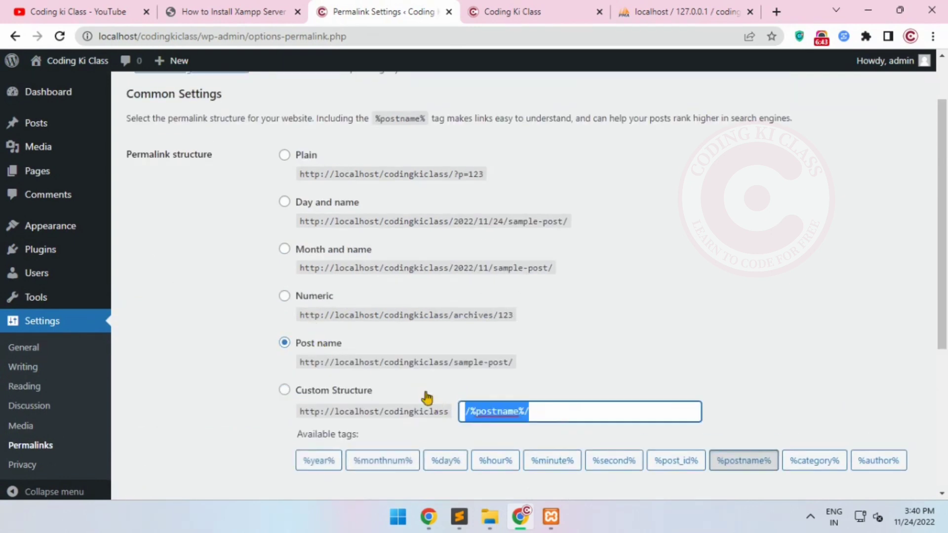
Compare the example URLs of the Post name, Numeric, and Month and name permalink structures
{"action": "left_click_drag", "start_coordinate": [300, 363], "coordinate": [534, 374]}
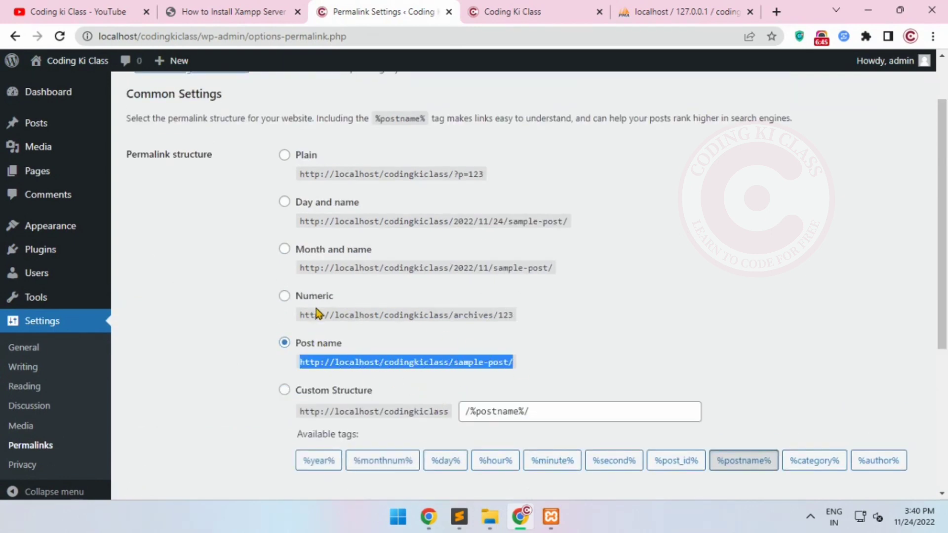
{"action": "left_click_drag", "start_coordinate": [300, 314], "coordinate": [501, 314]}
{"action": "left_click_drag", "start_coordinate": [554, 269], "coordinate": [340, 270]}
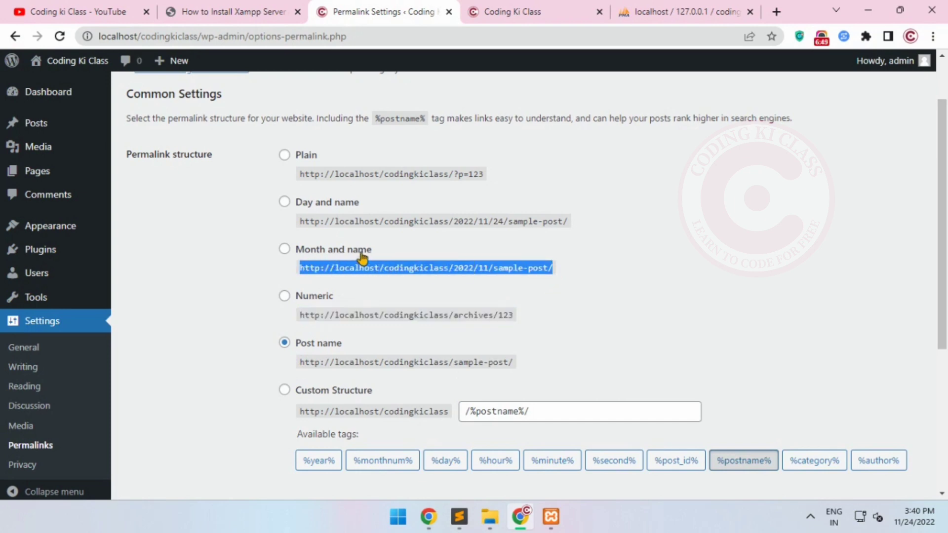
{"action": "double_click", "coordinate": [463, 271]}
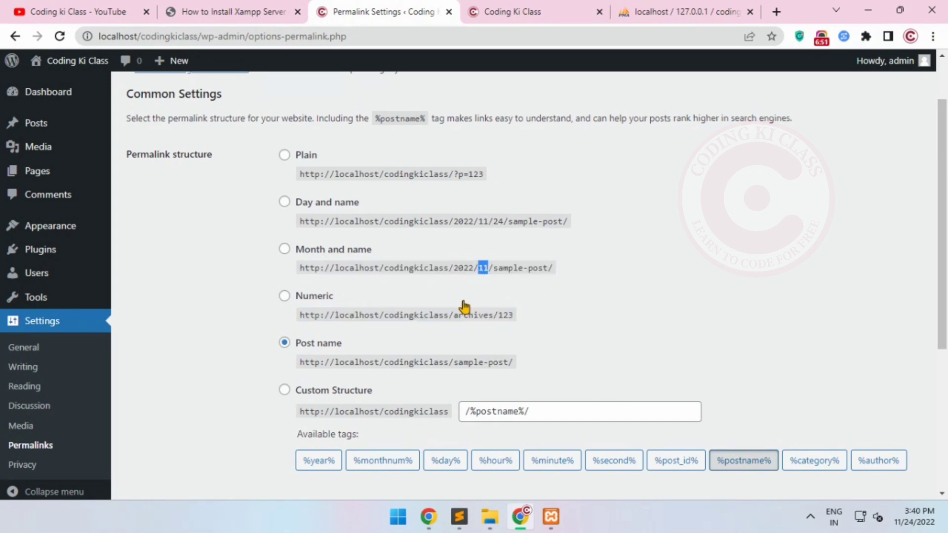
{"action": "scroll", "coordinate": [269, 324], "scroll_direction": "down", "scroll_amount": 3}
{"action": "scroll", "coordinate": [204, 395], "scroll_direction": "up", "scroll_amount": 2}
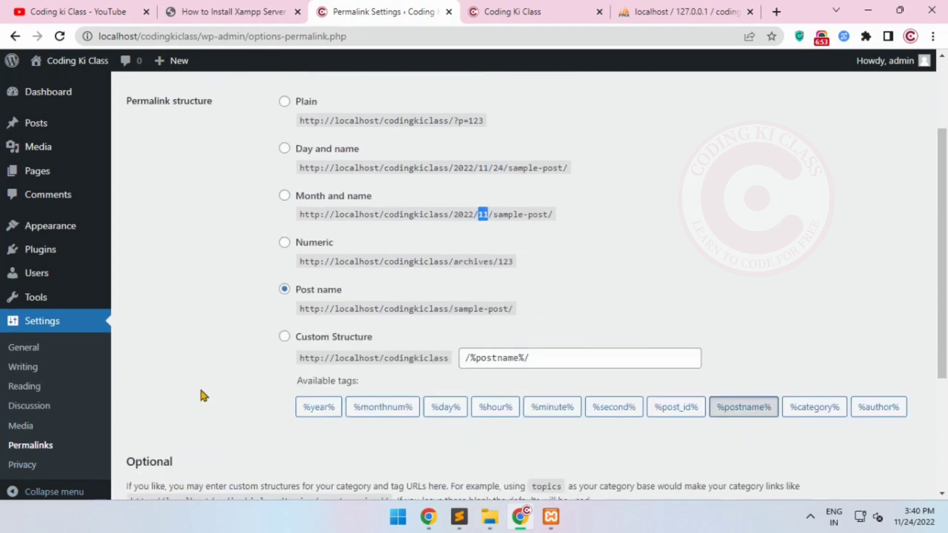
Open the profile page of the logged-in WordPress user
{"action": "scroll", "coordinate": [203, 395], "scroll_direction": "up", "scroll_amount": 3}
{"action": "mouse_move", "coordinate": [60, 280]}
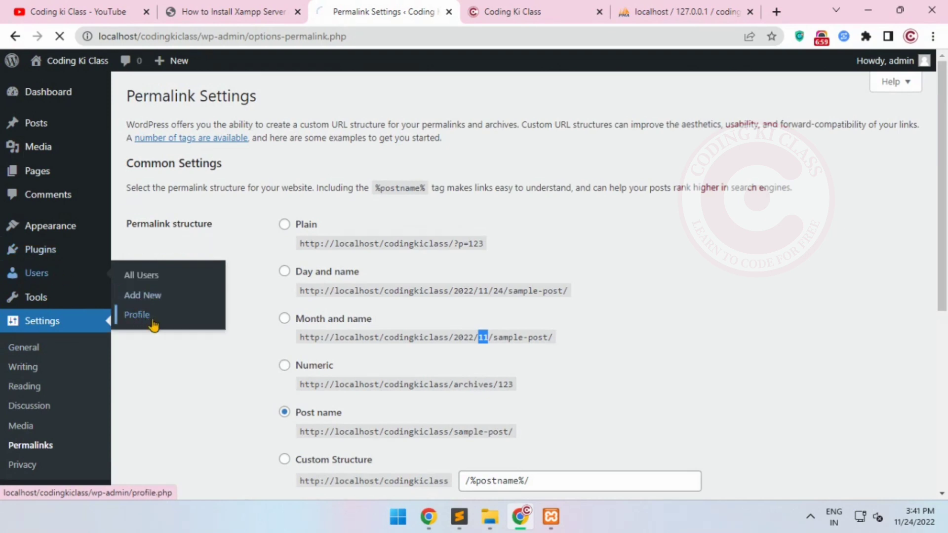
{"action": "left_click", "coordinate": [151, 319]}
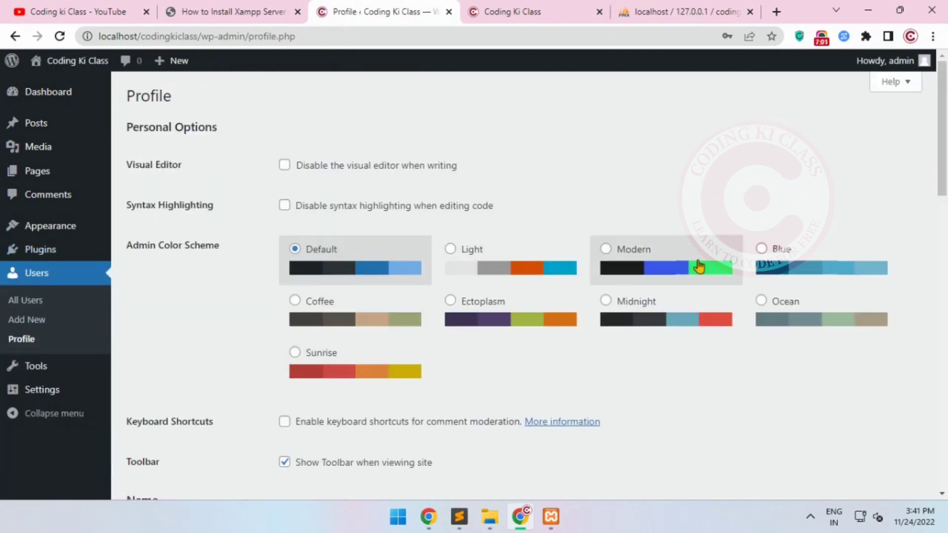
Try the Ectoplasm, Sunrise, Coffee, Midnight, Ocean and Blue admin color schemes one after another
{"action": "left_click", "coordinate": [478, 327]}
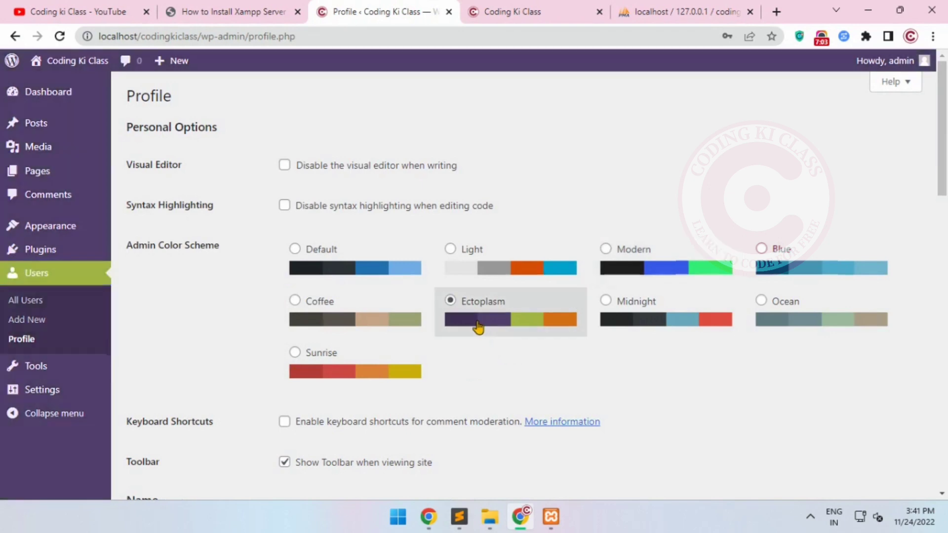
{"action": "left_click", "coordinate": [333, 367]}
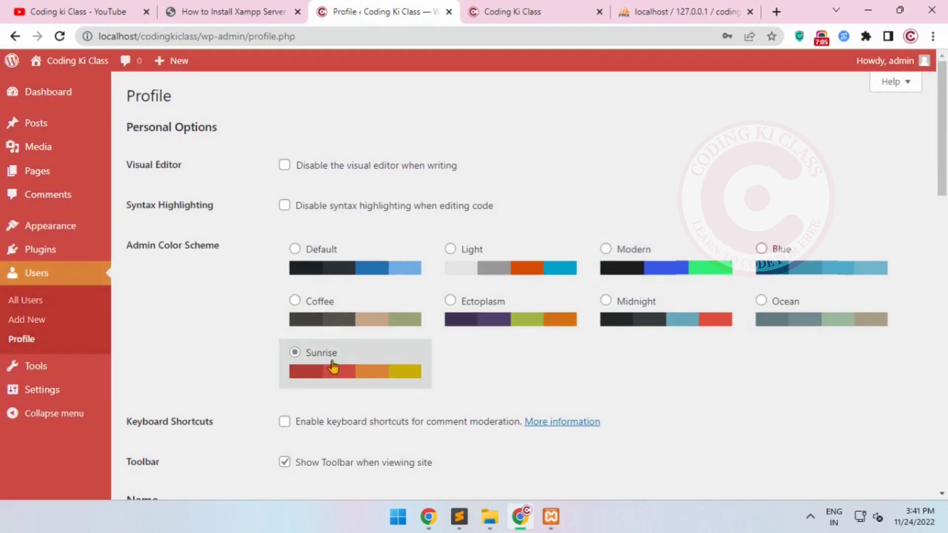
{"action": "left_click", "coordinate": [350, 327]}
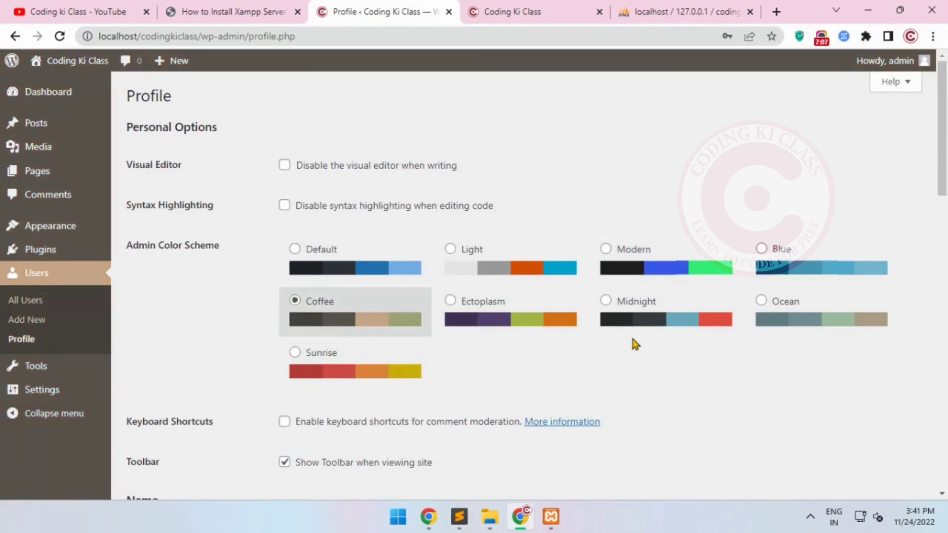
{"action": "left_click", "coordinate": [662, 326]}
{"action": "left_click", "coordinate": [771, 318]}
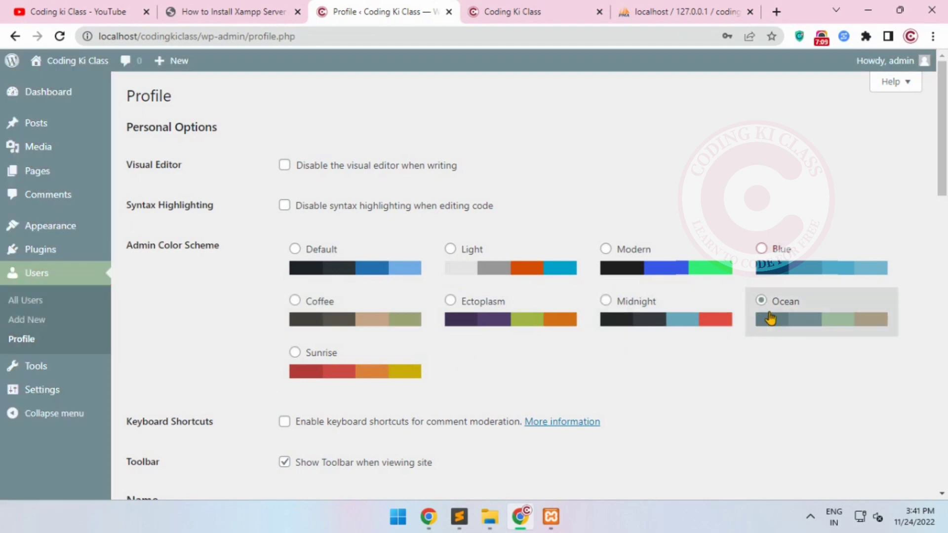
{"action": "left_click", "coordinate": [789, 272]}
Set the admin color scheme to Modern and save the profile
{"action": "left_click", "coordinate": [692, 286]}
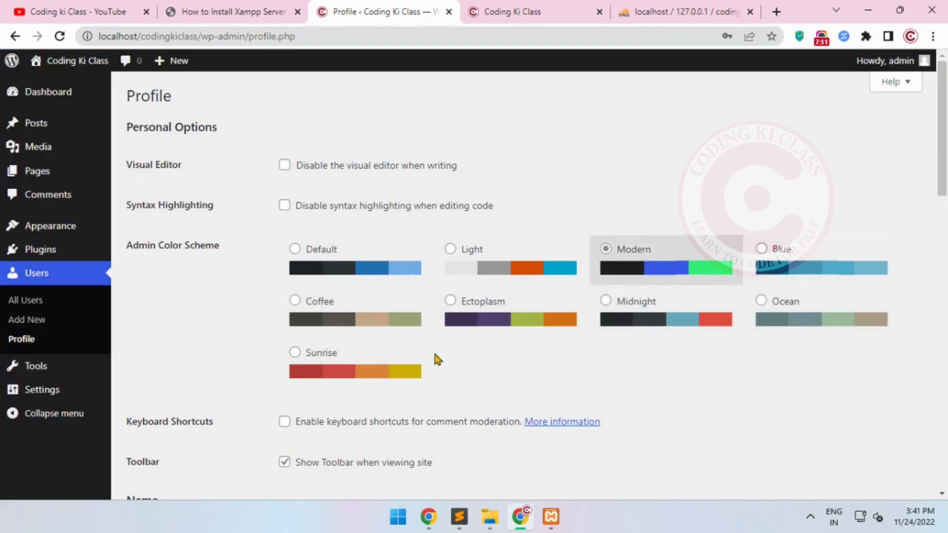
{"action": "left_click", "coordinate": [583, 259]}
{"action": "left_click_drag", "start_coordinate": [631, 253], "coordinate": [620, 263]}
{"action": "scroll", "coordinate": [270, 325], "scroll_direction": "down", "scroll_amount": 1}
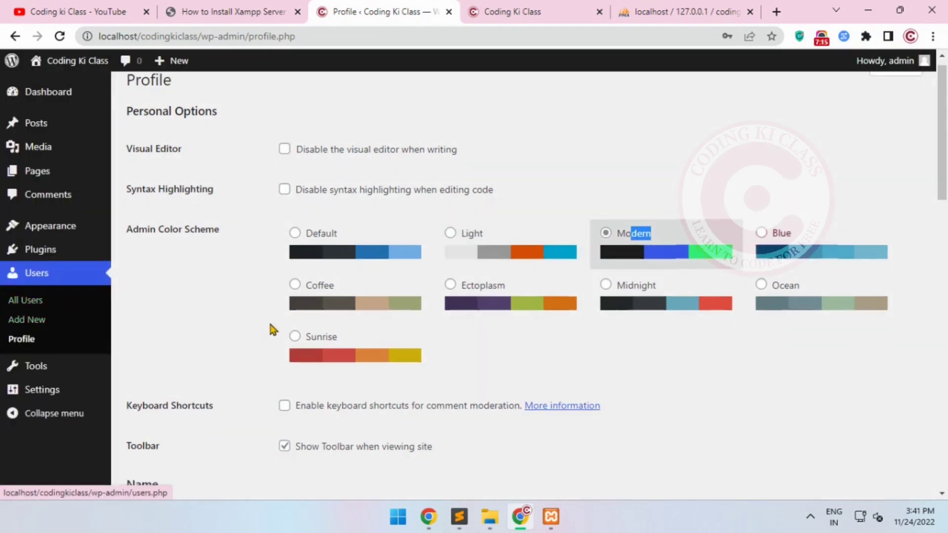
{"action": "scroll", "coordinate": [270, 326], "scroll_direction": "down", "scroll_amount": 15}
{"action": "left_click", "coordinate": [163, 428]}
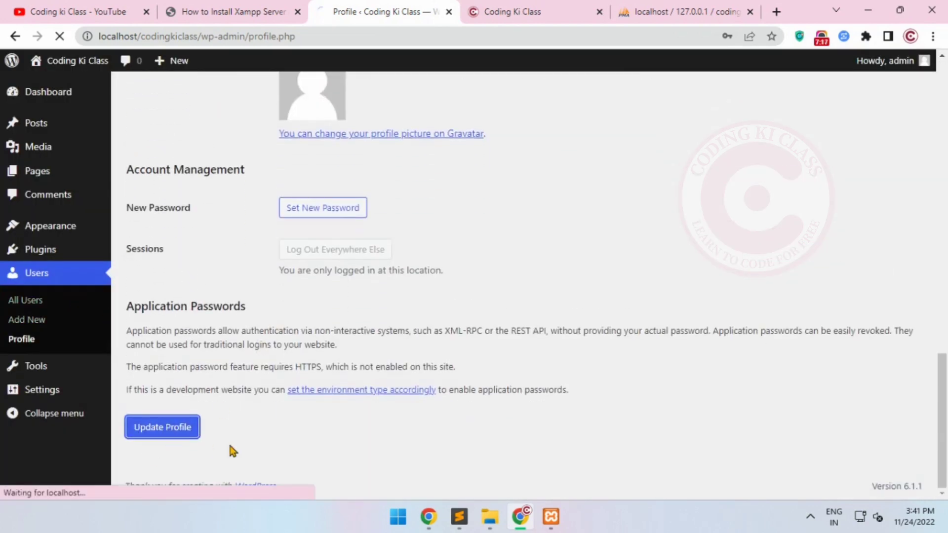
View the dashboard home in the new color scheme and look at the site's front page
{"action": "left_click", "coordinate": [62, 96]}
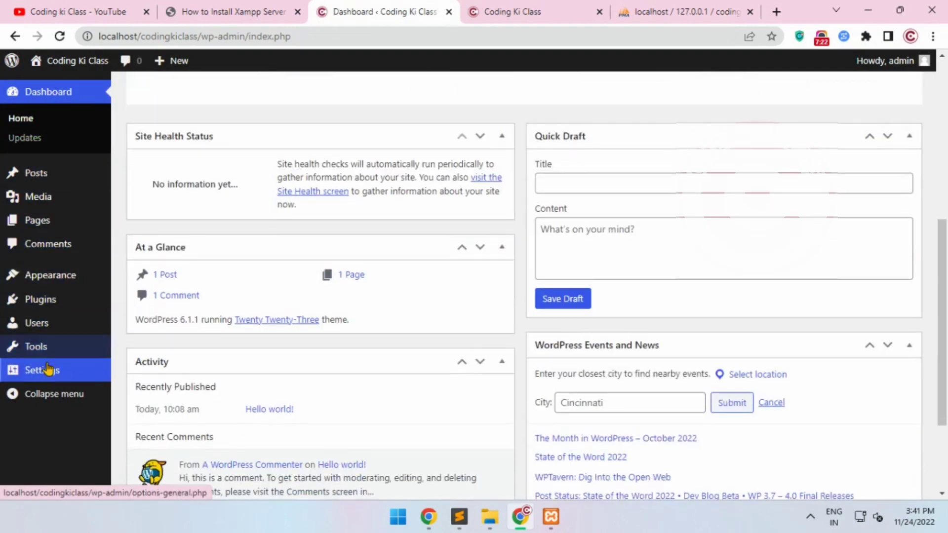
{"action": "mouse_move", "coordinate": [48, 367]}
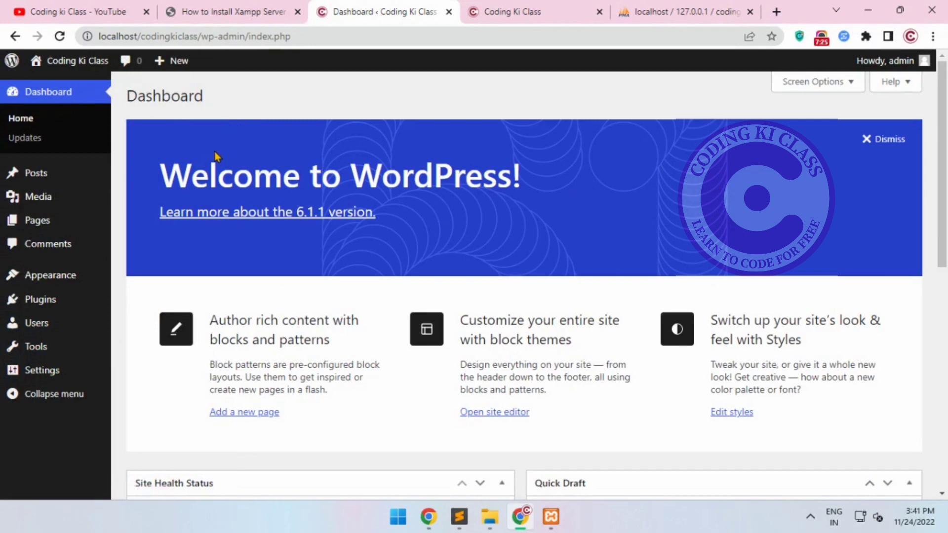
{"action": "left_click", "coordinate": [511, 11]}
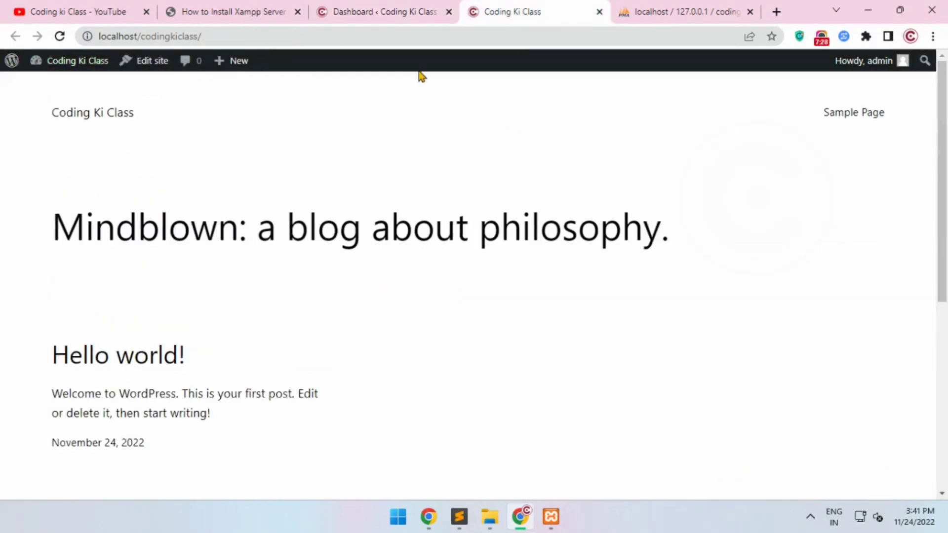
{"action": "left_click", "coordinate": [400, 9]}
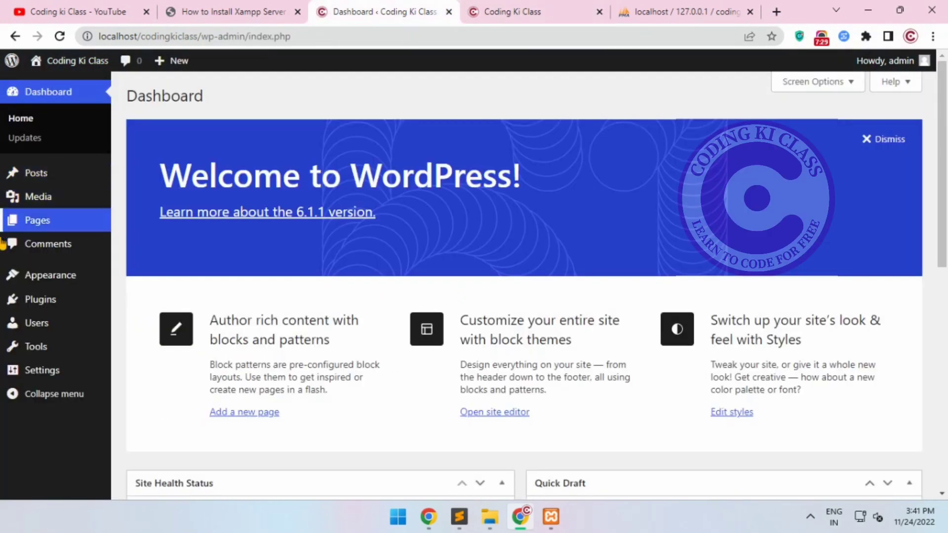
Activate the installed Twenty Twenty-One theme and reload the site's front page to view the new design
{"action": "mouse_move", "coordinate": [31, 276]}
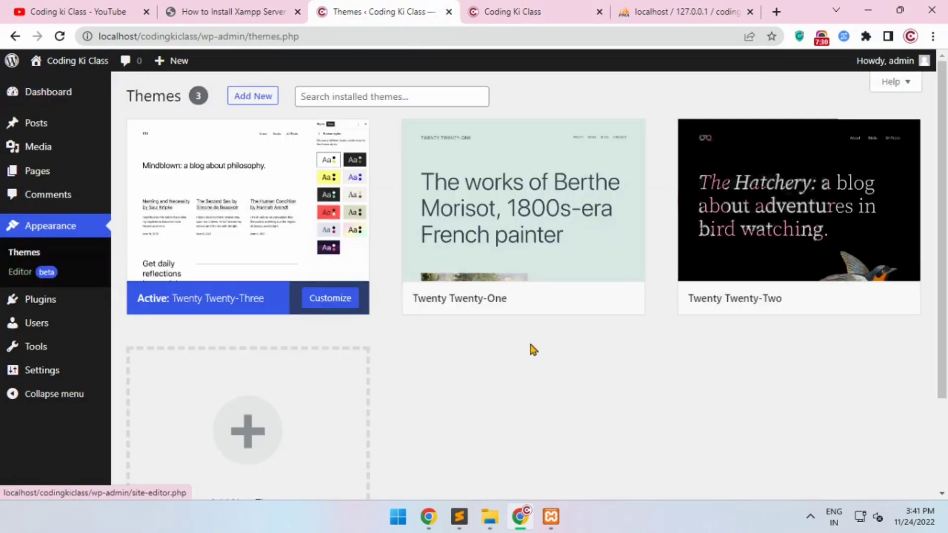
{"action": "mouse_move", "coordinate": [604, 310]}
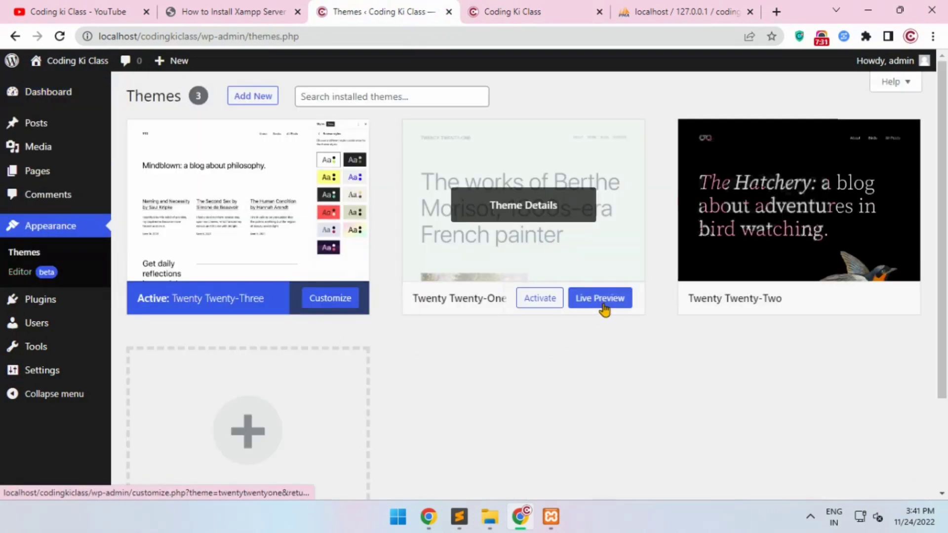
{"action": "left_click", "coordinate": [538, 306]}
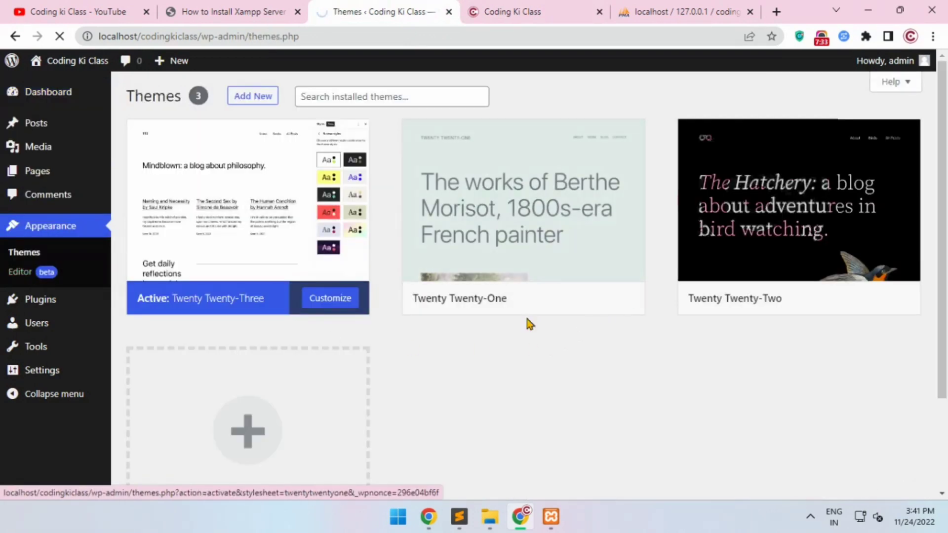
{"action": "left_click", "coordinate": [511, 10]}
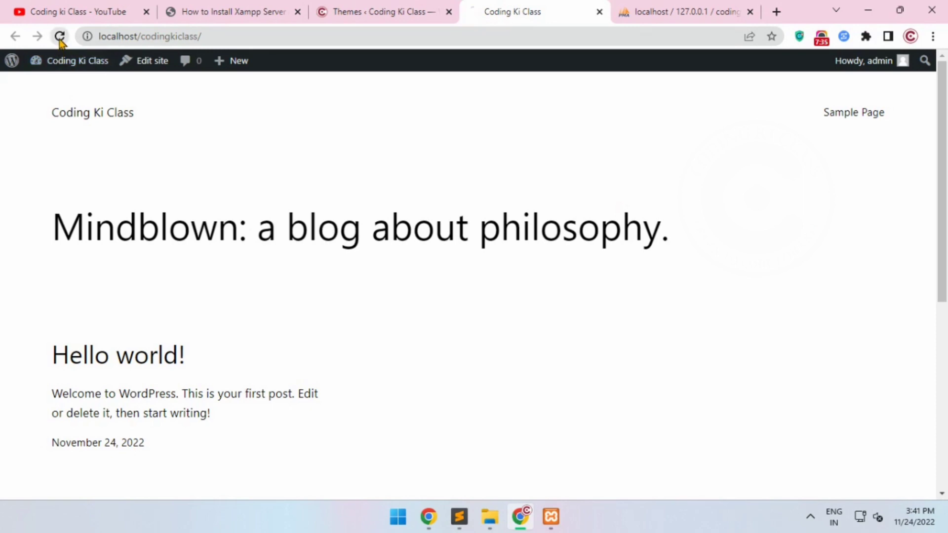
{"action": "scroll", "coordinate": [360, 326], "scroll_direction": "down", "scroll_amount": 10}
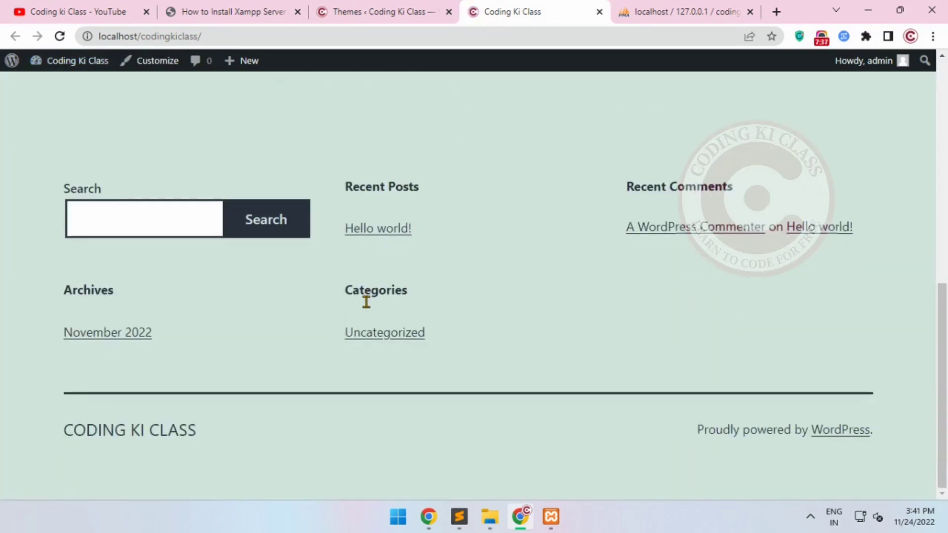
View the details of the active Twenty Twenty-One theme, and check the site's front page again
{"action": "left_click", "coordinate": [375, 11]}
{"action": "left_click", "coordinate": [227, 262]}
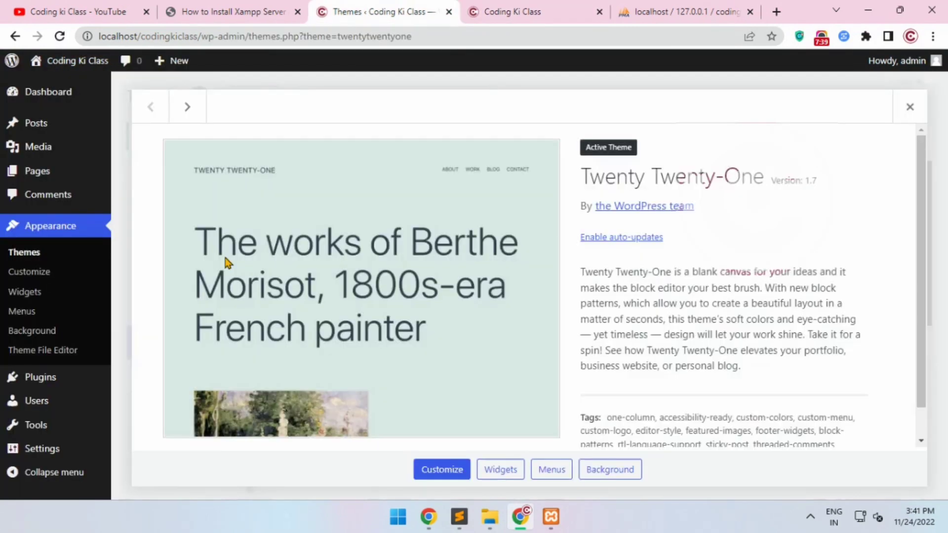
{"action": "scroll", "coordinate": [517, 360], "scroll_direction": "down", "scroll_amount": 1}
{"action": "scroll", "coordinate": [377, 353], "scroll_direction": "up", "scroll_amount": 1}
{"action": "left_click", "coordinate": [910, 107]}
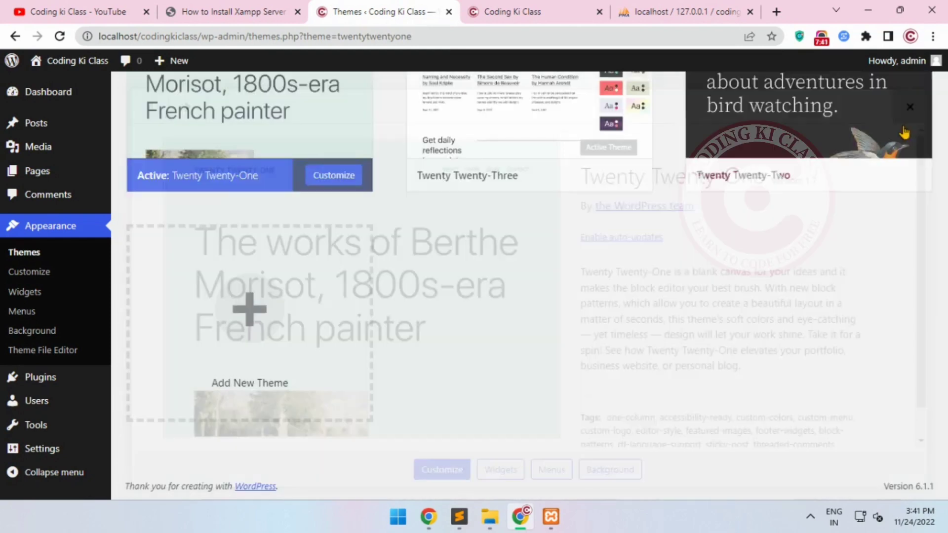
{"action": "left_click", "coordinate": [499, 11]}
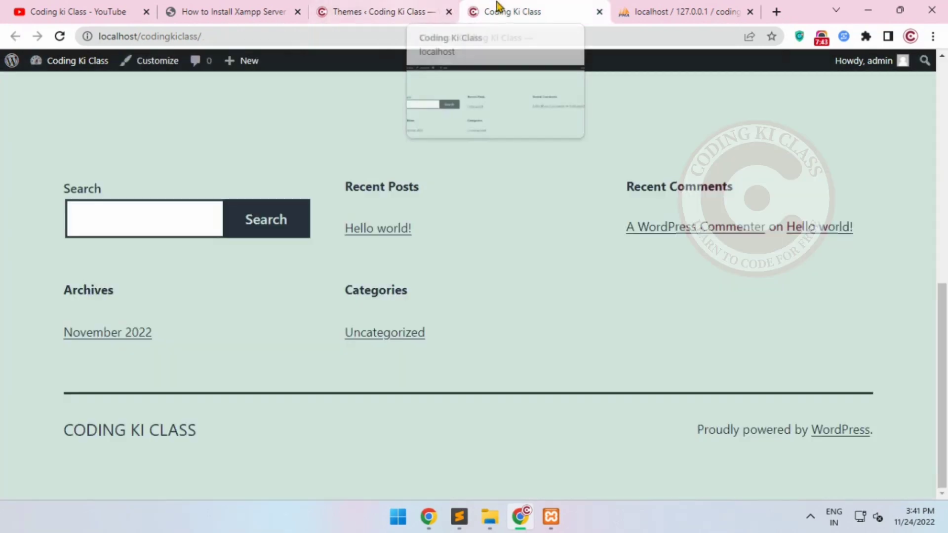
{"action": "scroll", "coordinate": [551, 389], "scroll_direction": "up", "scroll_amount": 10}
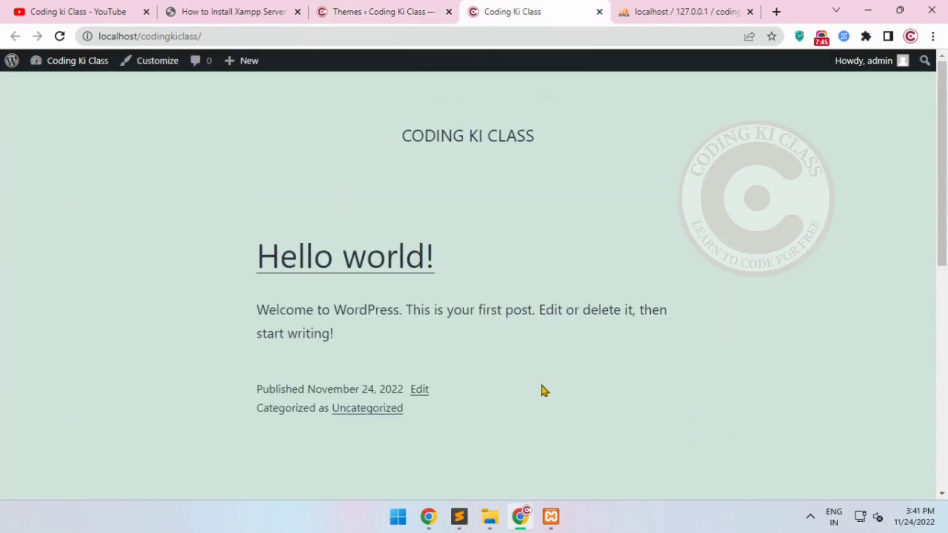
Switch to phpMyAdmin, open the coding database and review the tables WordPress created in it
{"action": "left_click", "coordinate": [717, 8]}
{"action": "left_click", "coordinate": [31, 158]}
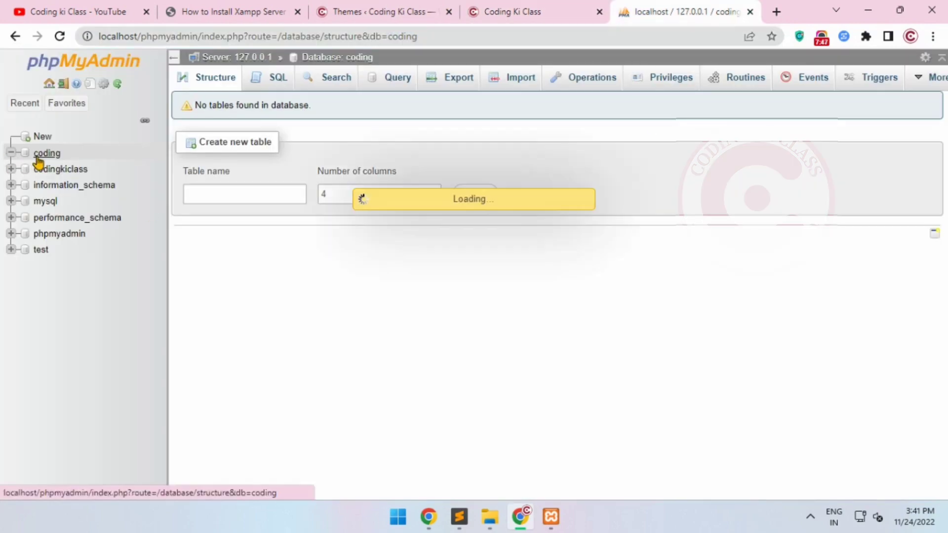
{"action": "scroll", "coordinate": [248, 279], "scroll_direction": "down", "scroll_amount": 3}
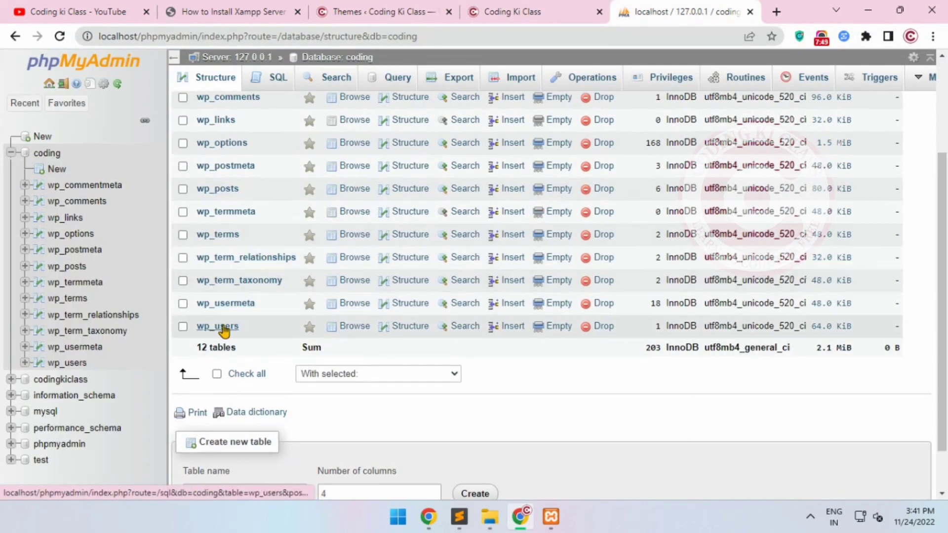
{"action": "scroll", "coordinate": [227, 282], "scroll_direction": "up", "scroll_amount": 1}
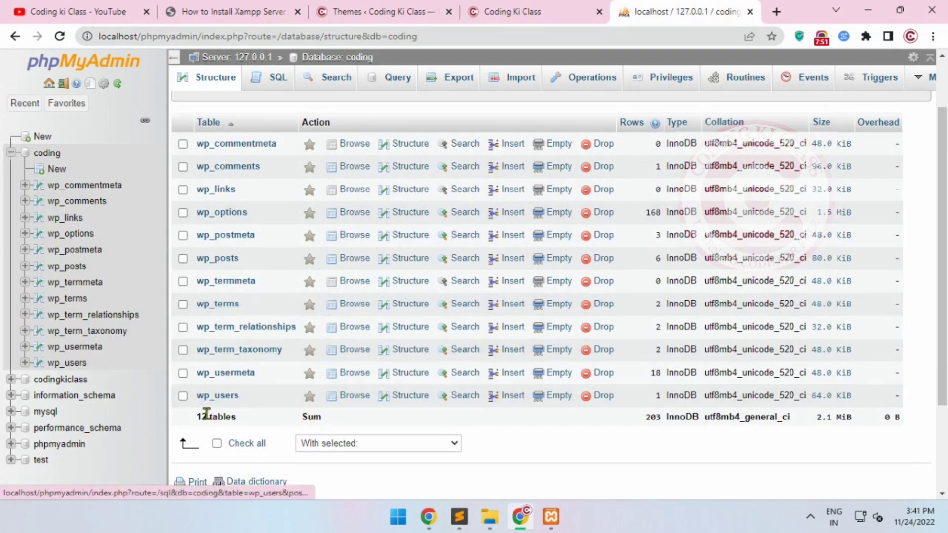